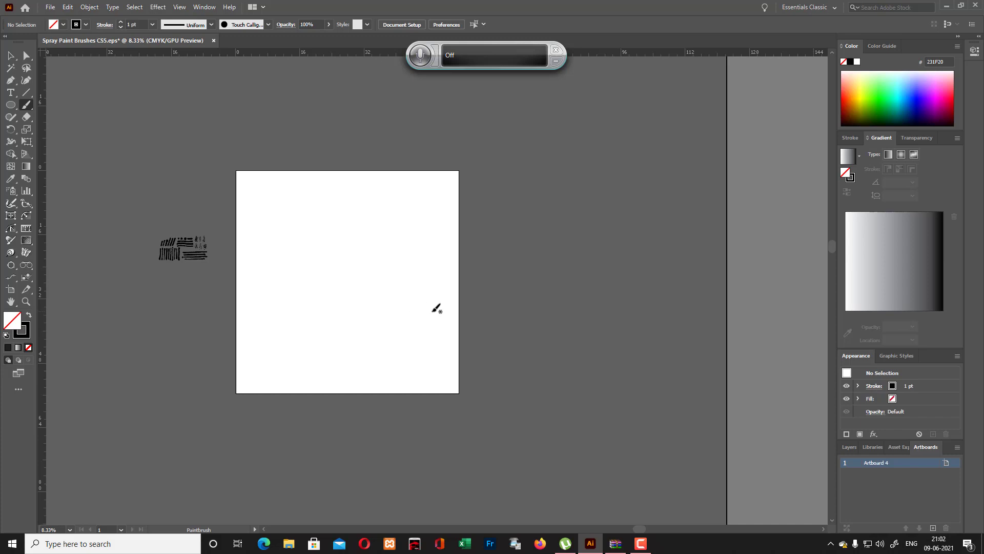
Choose the Spray Paint 5 brush and scribble overlapping loops inside an oval outline on the artboard's upper half
key(F5)
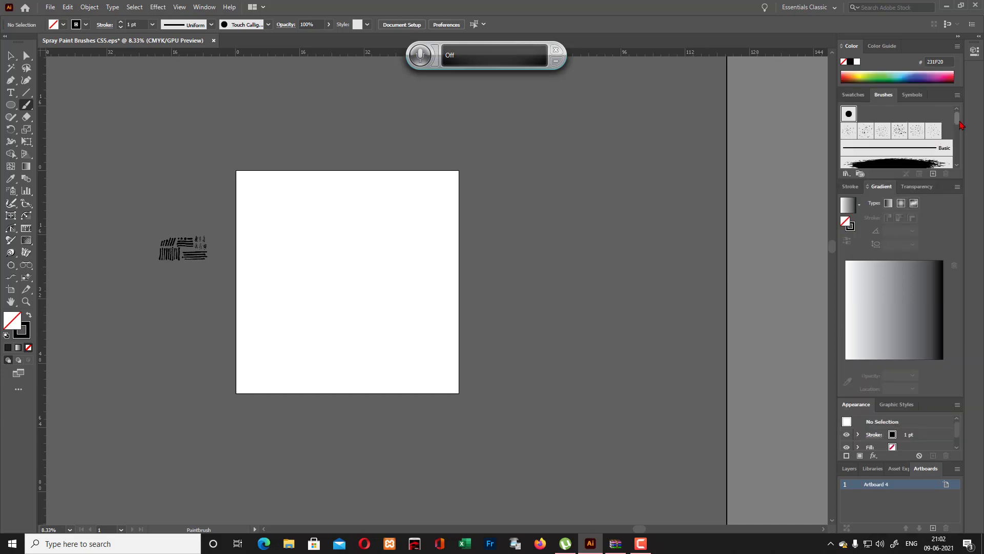
drag(958, 121, 958, 130)
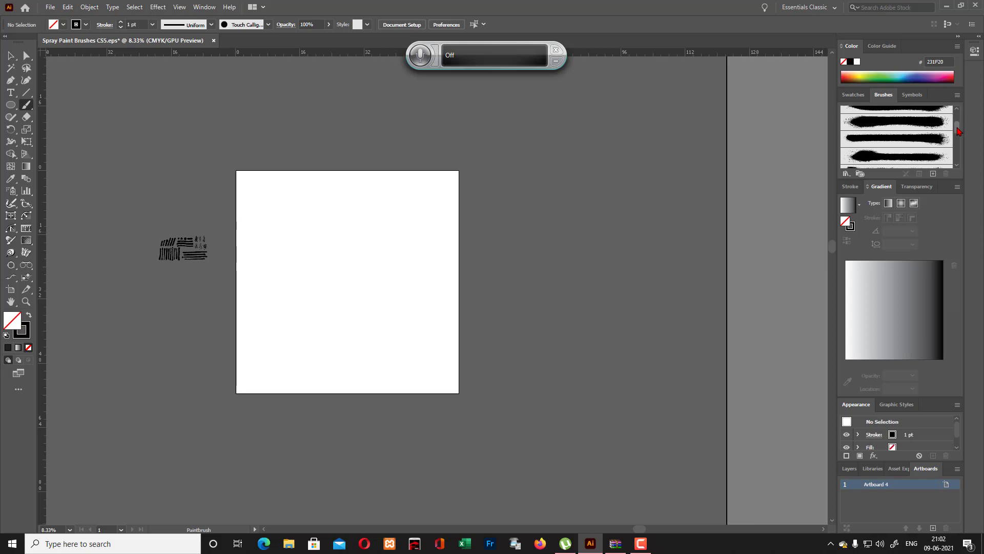
click(922, 121)
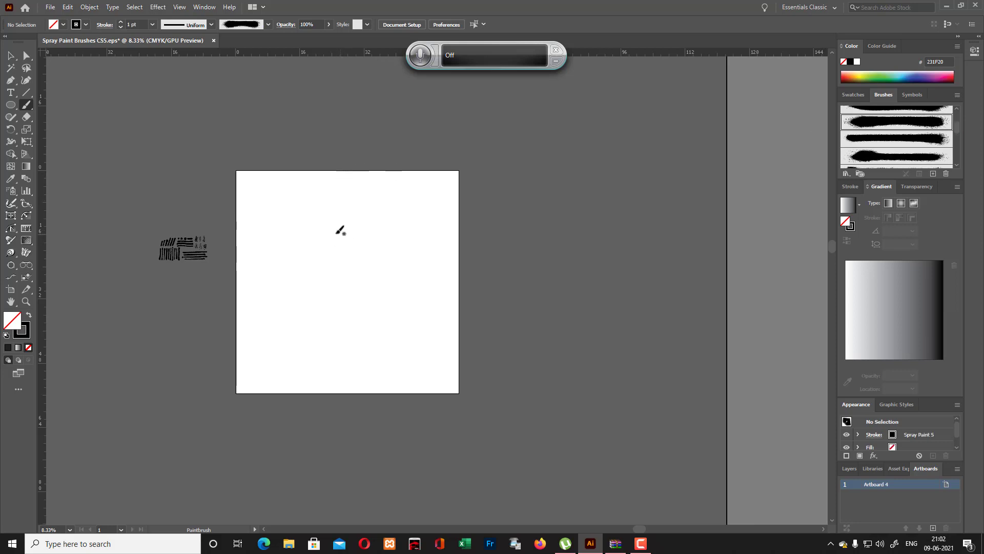
mouse_move(303, 240)
mouse_down()
mouse_move(304, 278)
mouse_move(359, 269)
mouse_move(357, 233)
mouse_move(325, 232)
mouse_move(295, 250)
mouse_move(299, 257)
mouse_move(316, 240)
mouse_move(313, 262)
mouse_move(361, 240)
mouse_up()
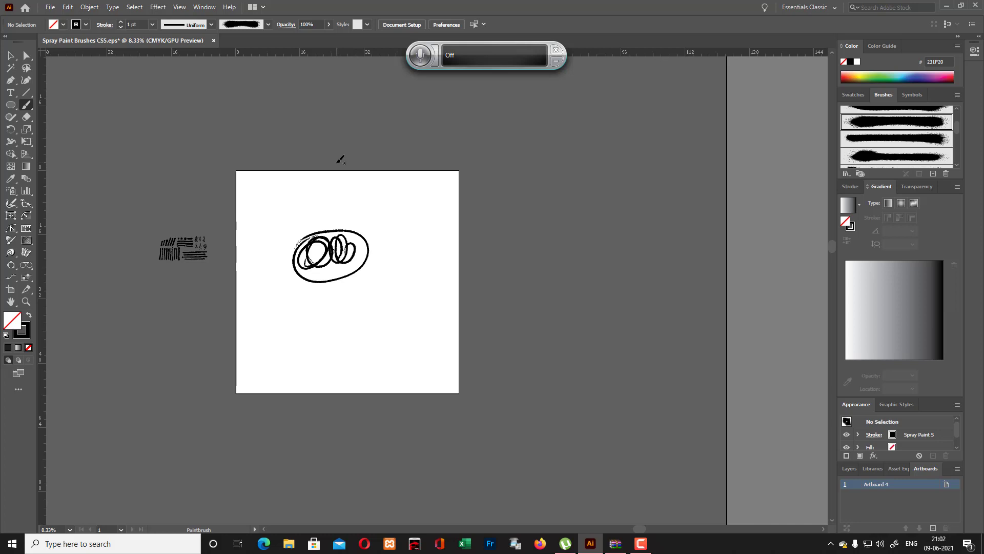
mouse_move(355, 255)
mouse_down()
mouse_move(352, 246)
mouse_move(343, 266)
mouse_move(361, 245)
mouse_move(310, 269)
mouse_move(309, 254)
mouse_move(354, 251)
mouse_up()
Fill the oval with many overlapping looping brush strokes until it is a dense black scribble
key(ctrl+plus)
key(ctrl+plus)
key(ctrl+plus)
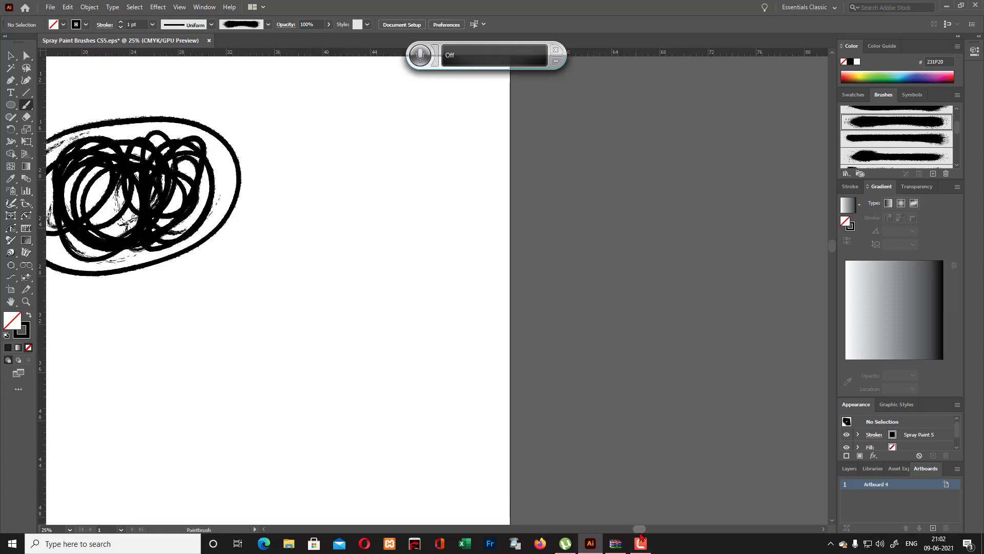
drag(640, 529, 612, 533)
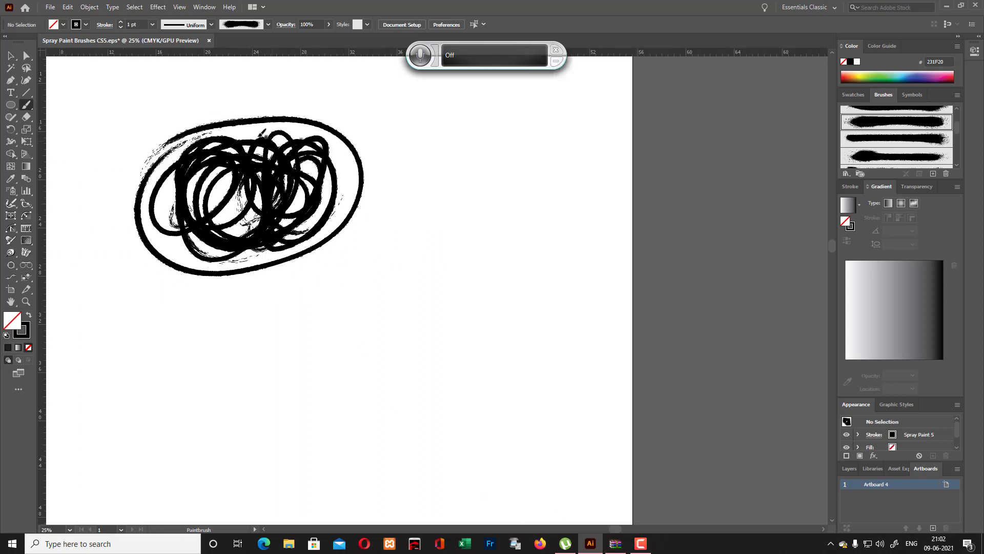
mouse_move(259, 135)
mouse_down()
mouse_move(325, 137)
mouse_move(349, 166)
mouse_move(333, 213)
mouse_move(306, 232)
mouse_move(173, 238)
mouse_move(173, 172)
mouse_move(248, 138)
mouse_move(336, 143)
mouse_up()
mouse_move(267, 136)
mouse_down()
mouse_move(161, 244)
mouse_move(342, 219)
mouse_move(245, 118)
mouse_move(197, 239)
mouse_move(318, 233)
mouse_up()
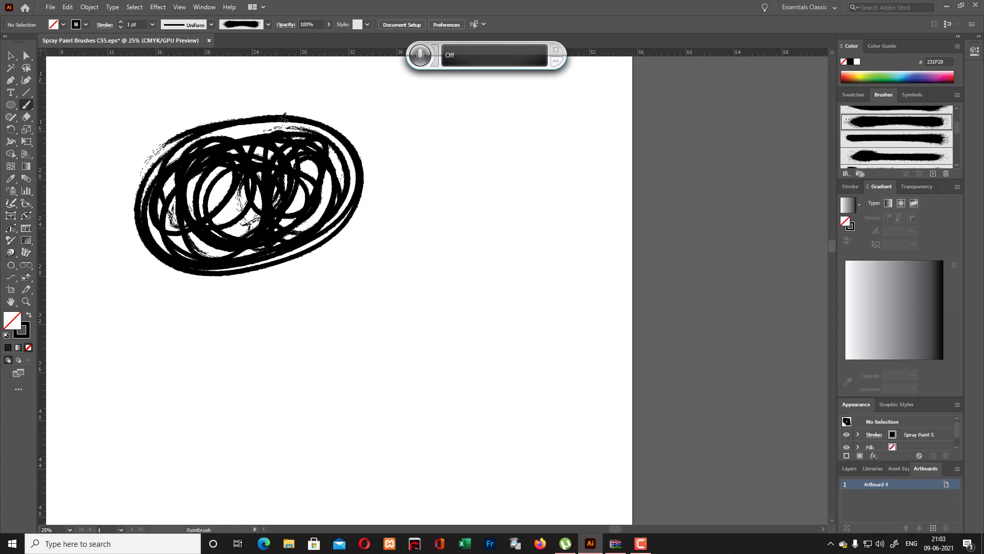
mouse_move(191, 228)
mouse_down()
mouse_move(325, 202)
mouse_move(207, 163)
mouse_up()
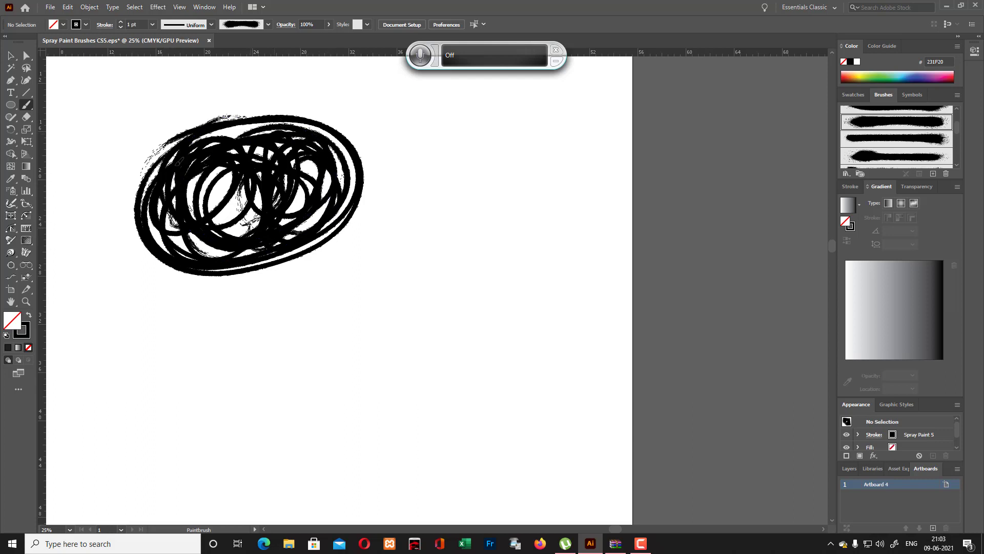
mouse_move(318, 136)
mouse_down()
mouse_move(270, 140)
mouse_move(229, 219)
mouse_move(243, 233)
mouse_up()
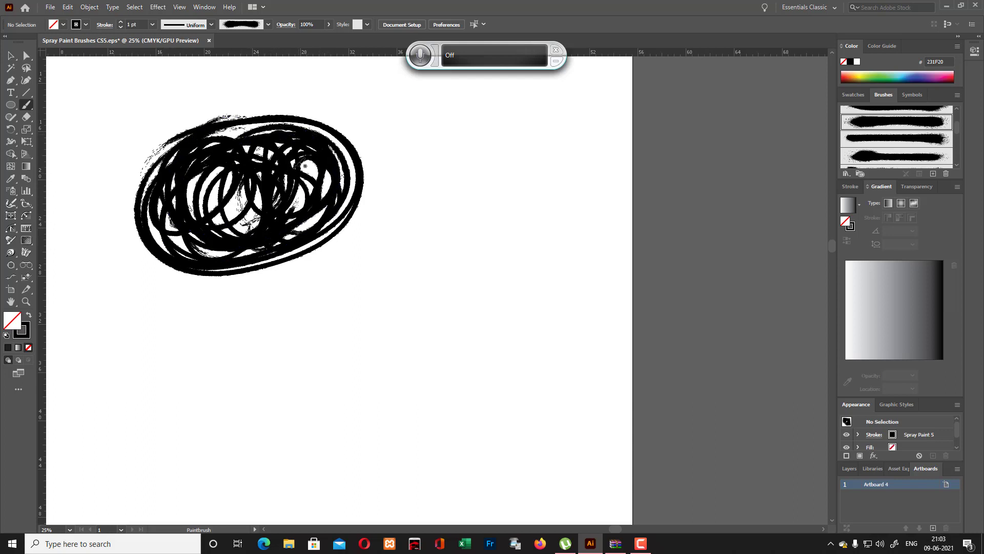
drag(206, 157, 277, 233)
mouse_move(323, 153)
mouse_down()
mouse_move(278, 142)
mouse_move(309, 172)
mouse_move(262, 203)
mouse_up()
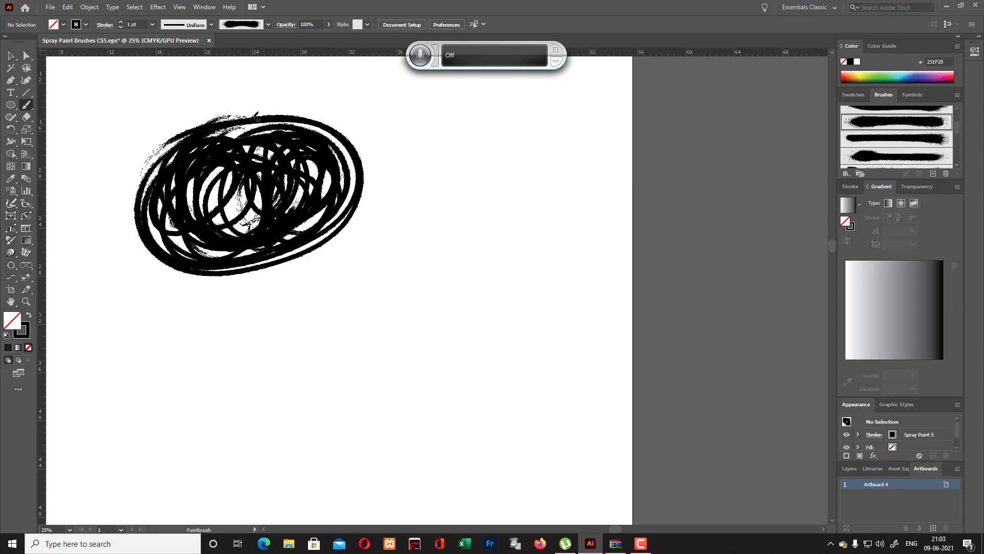
drag(178, 242, 250, 230)
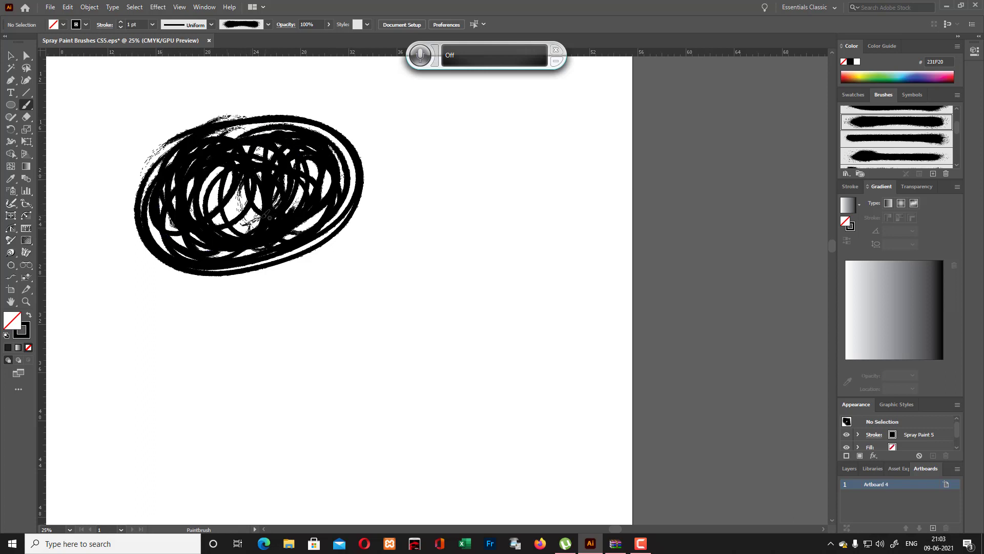
mouse_move(247, 137)
mouse_down()
mouse_move(258, 224)
mouse_move(268, 205)
mouse_move(268, 234)
mouse_move(272, 206)
mouse_move(254, 220)
mouse_up()
drag(251, 135, 256, 216)
mouse_move(287, 116)
mouse_down()
mouse_move(363, 152)
mouse_move(363, 191)
mouse_move(347, 218)
mouse_move(245, 258)
mouse_up()
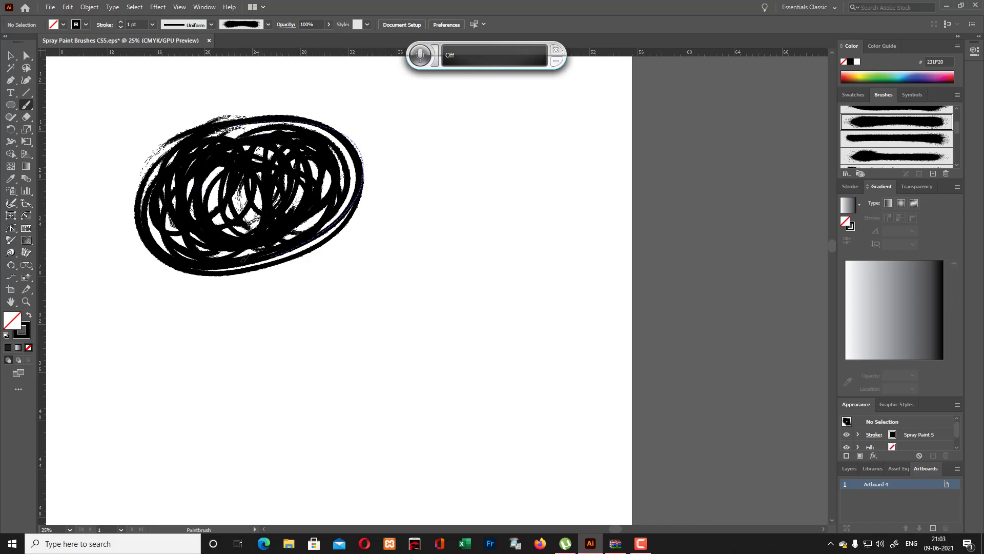
mouse_move(258, 118)
mouse_down()
mouse_move(266, 118)
mouse_move(249, 182)
mouse_up()
drag(254, 220, 247, 220)
mouse_move(198, 164)
mouse_down()
mouse_move(243, 155)
mouse_move(163, 236)
mouse_move(264, 225)
mouse_move(339, 147)
mouse_up()
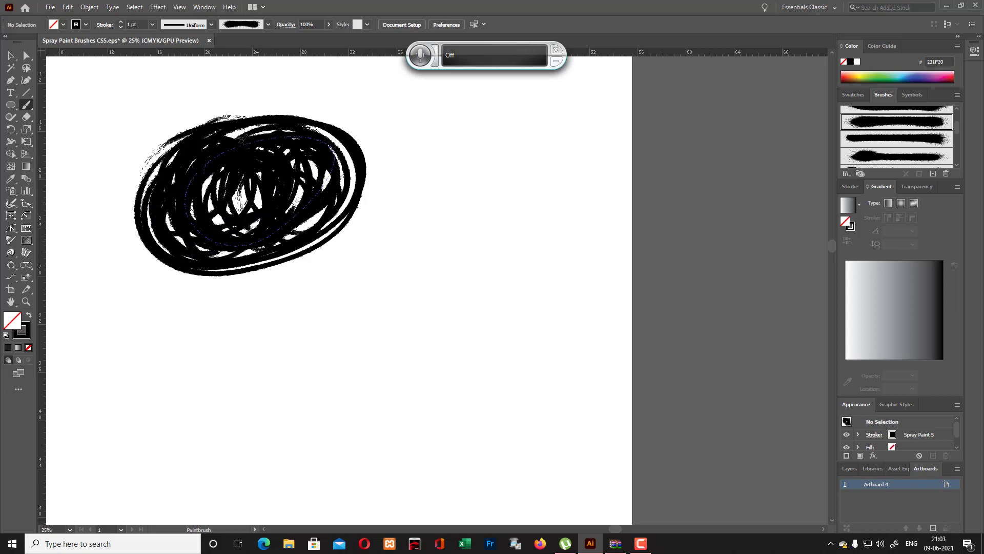
drag(241, 140, 348, 198)
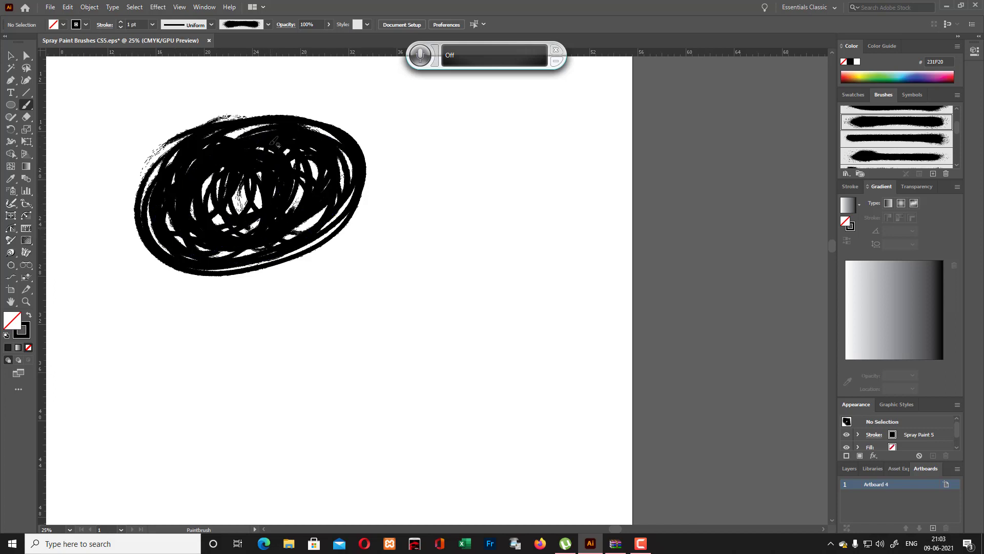
drag(222, 185, 294, 219)
drag(257, 187, 281, 163)
drag(338, 141, 307, 235)
mouse_move(256, 200)
mouse_down()
mouse_move(199, 130)
mouse_move(326, 227)
mouse_move(237, 121)
mouse_up()
drag(227, 200, 285, 190)
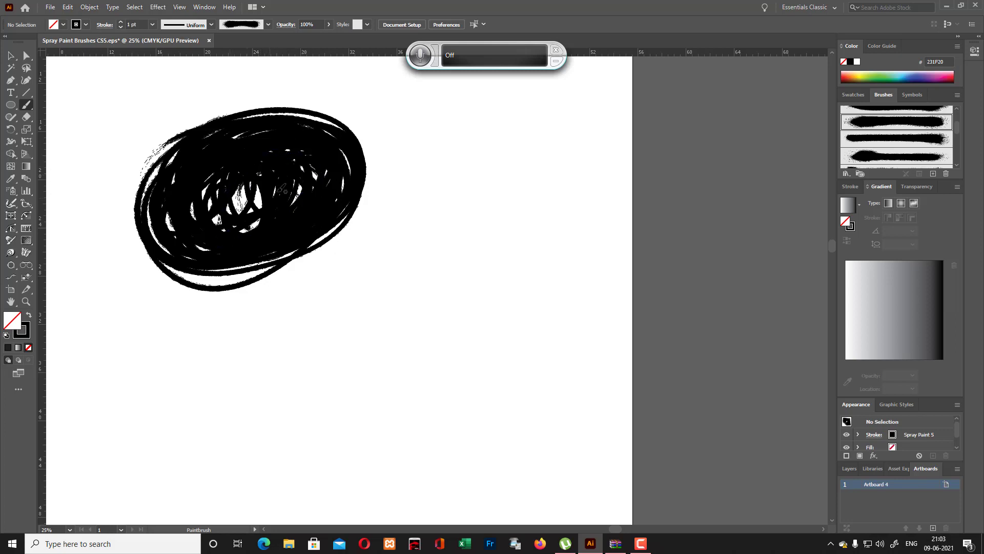
mouse_move(252, 261)
mouse_down()
mouse_move(313, 234)
mouse_move(346, 133)
mouse_up()
drag(199, 255, 220, 236)
drag(182, 141, 180, 143)
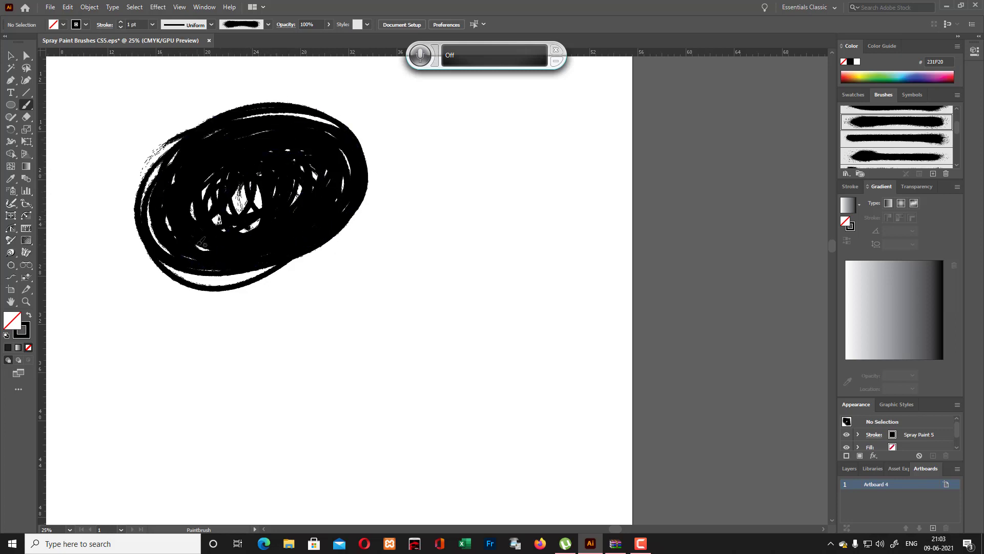
Select all strokes of the scribbled oval, rotate it to stand upright, and group the strokes
key(ctrl+minus)
key(ctrl+minus)
key(ctrl+minus)
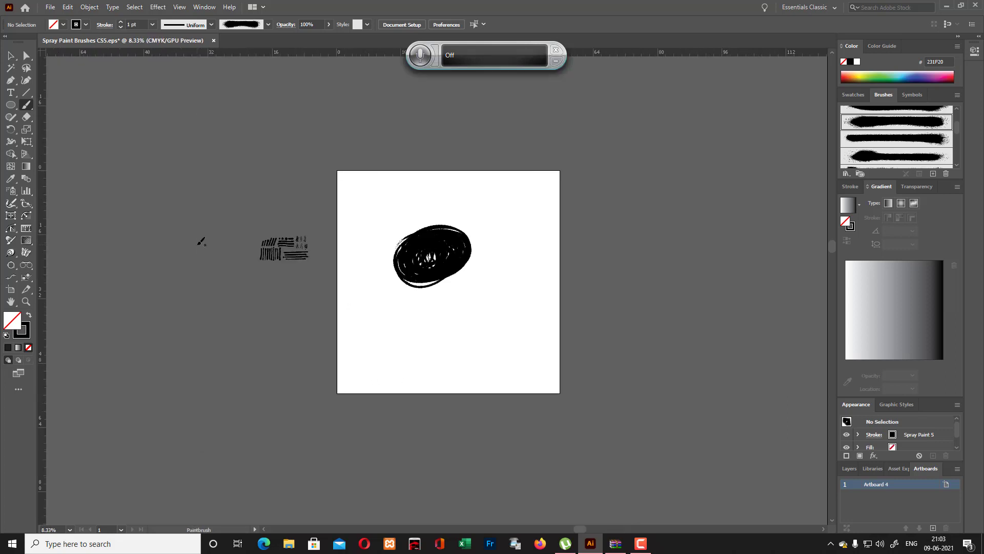
click(12, 55)
drag(360, 186, 547, 315)
mouse_move(457, 254)
mouse_down()
mouse_move(478, 236)
mouse_move(482, 202)
mouse_move(429, 197)
mouse_move(466, 253)
mouse_move(493, 213)
mouse_up()
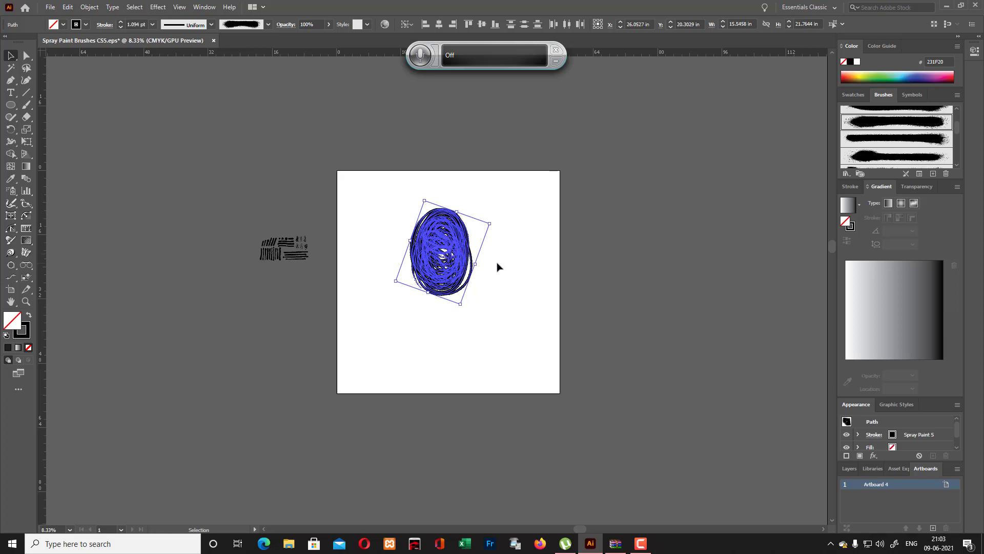
key(ctrl+g)
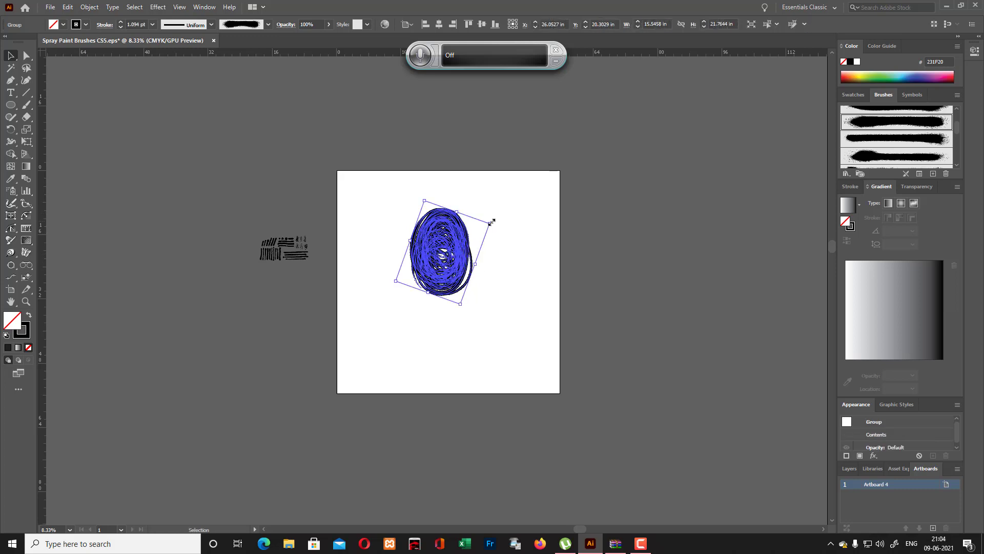
Scale the grouped oval up slightly about its centre and deselect it
drag(492, 222, 497, 216)
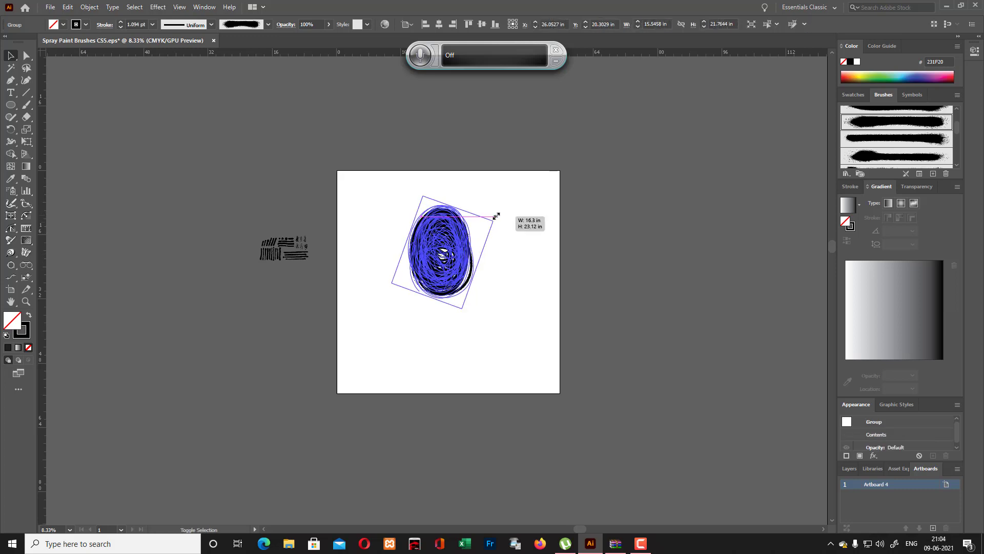
drag(515, 265, 512, 275)
click(515, 271)
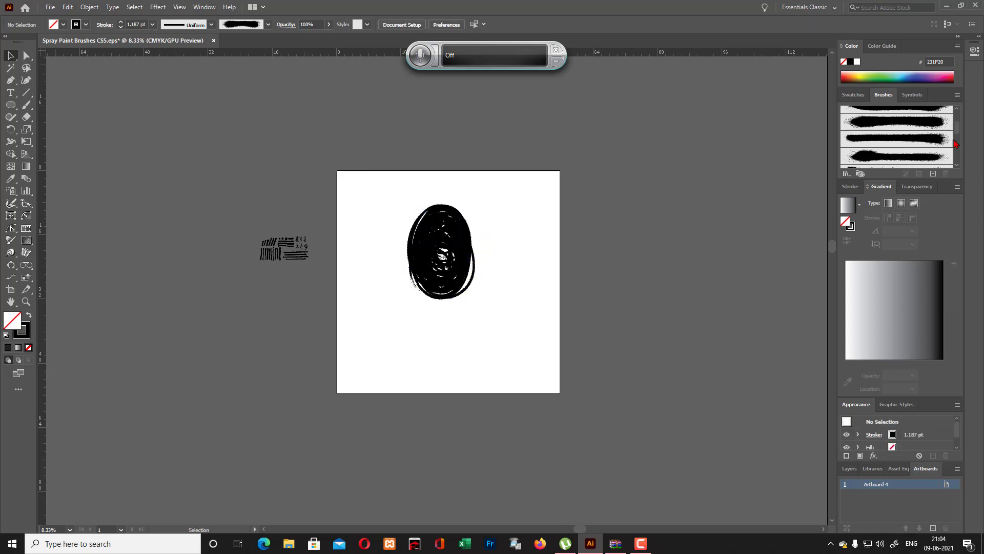
Set up the Paintbrush with the Spray Paint 27 brush and a 0.25 pt stroke weight
drag(957, 130, 964, 167)
click(897, 158)
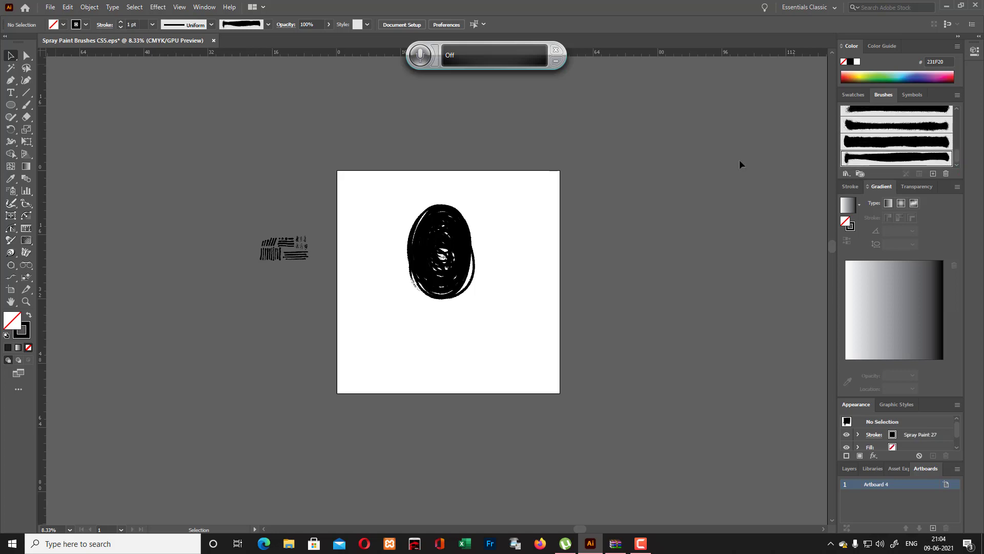
click(152, 25)
click(165, 36)
key(ctrl+equal)
key(ctrl+equal)
key(ctrl+equal)
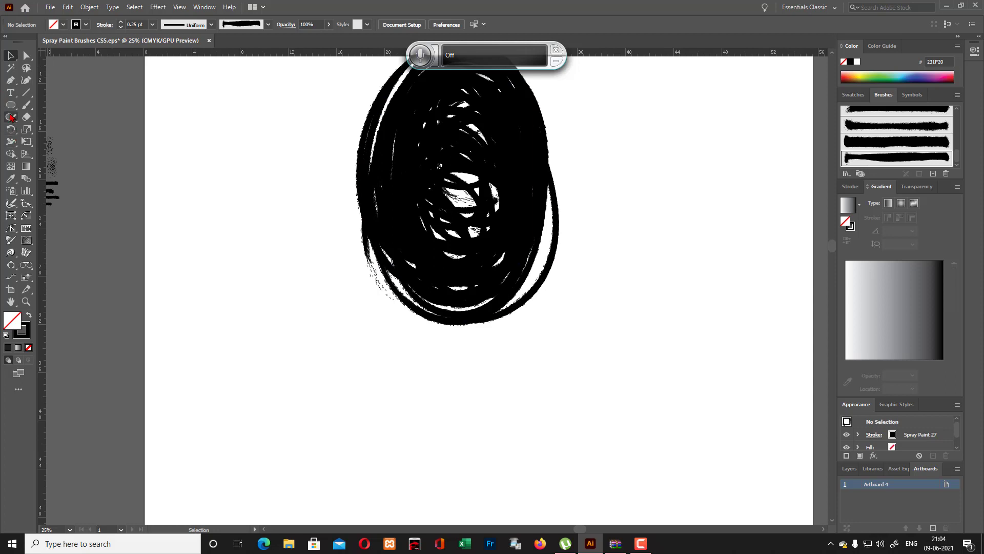
click(26, 105)
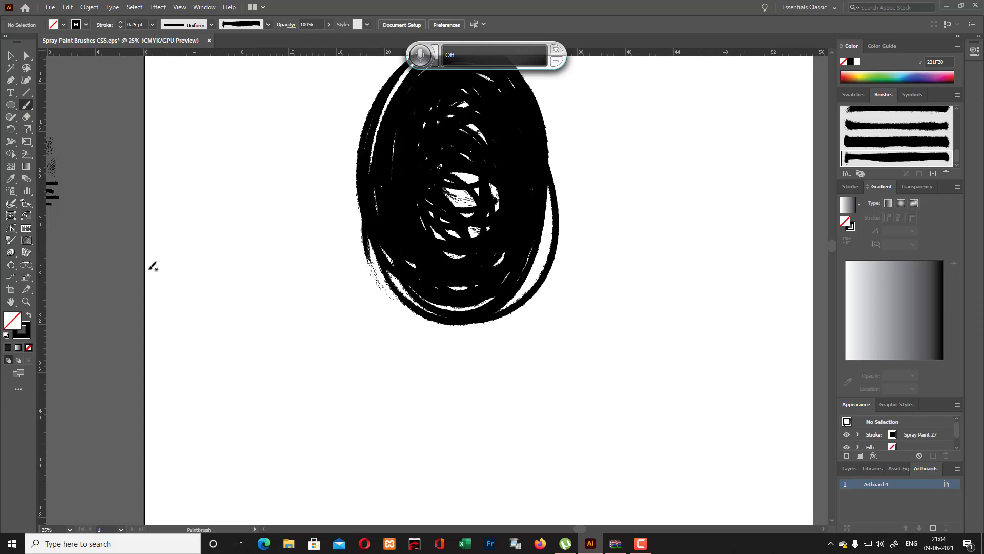
Paint a trial wavy line across the artboard, undo it, and set the Paintbrush fidelity to the second notch from Accurate
mouse_move(147, 279)
mouse_down()
mouse_move(169, 270)
mouse_move(427, 272)
mouse_move(509, 257)
mouse_move(630, 270)
mouse_move(726, 258)
mouse_move(828, 269)
mouse_up()
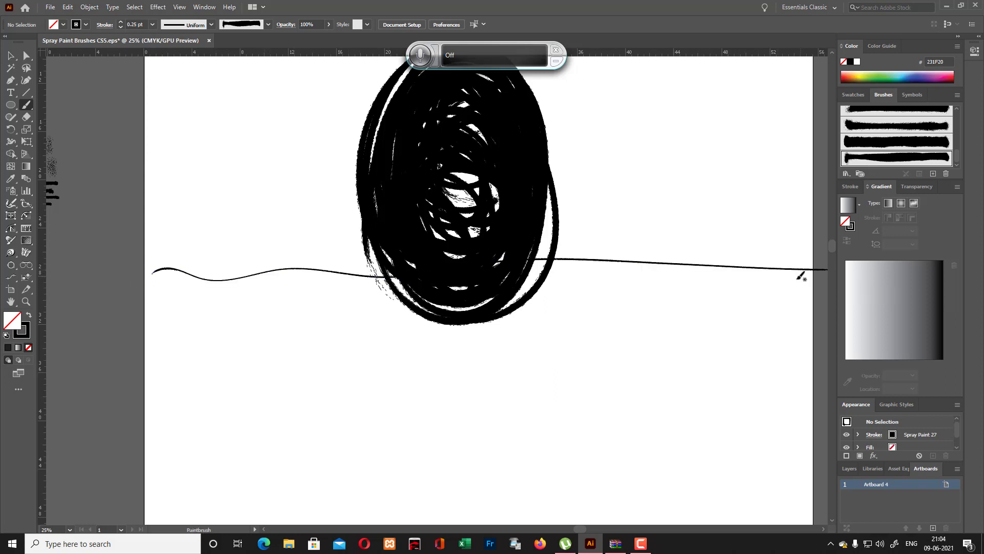
key(ctrl+z)
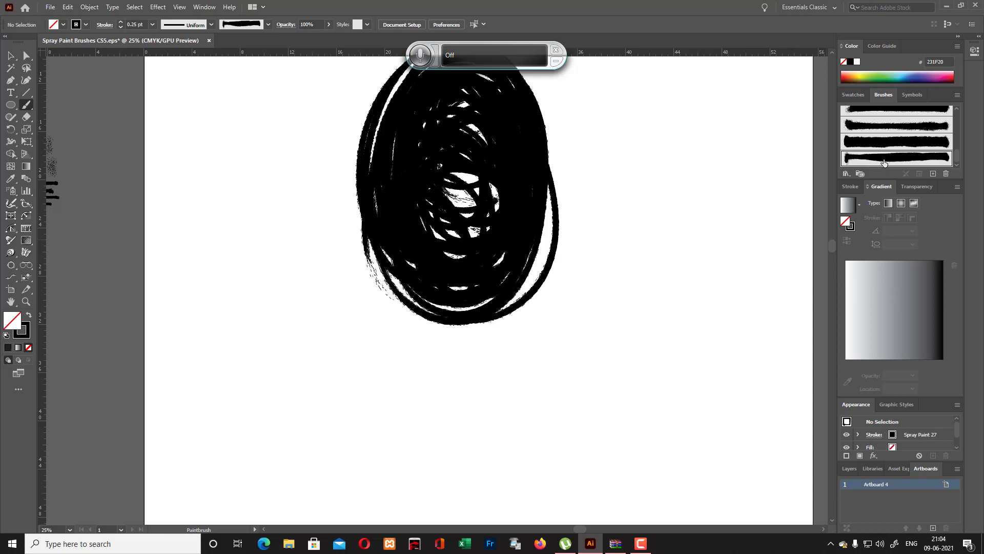
double_click(28, 107)
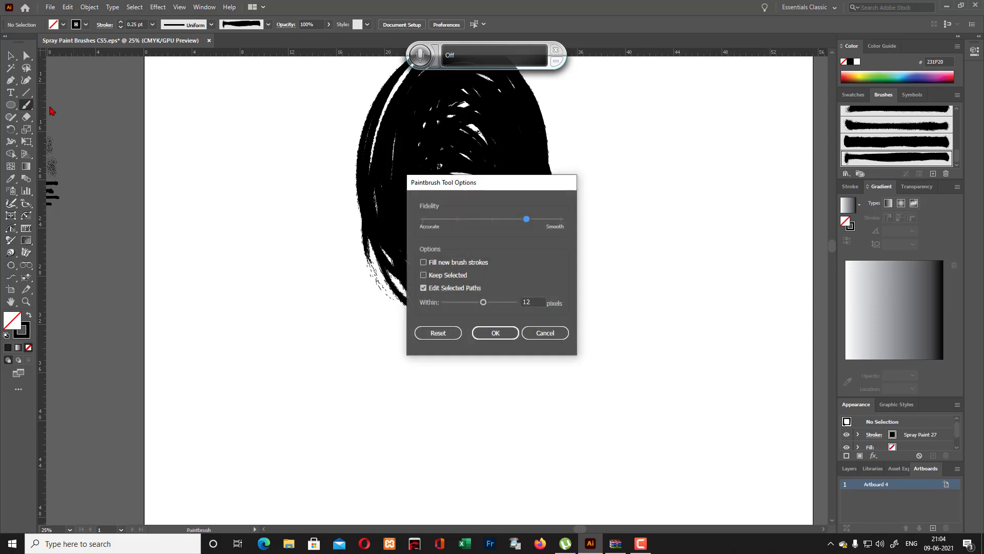
click(458, 219)
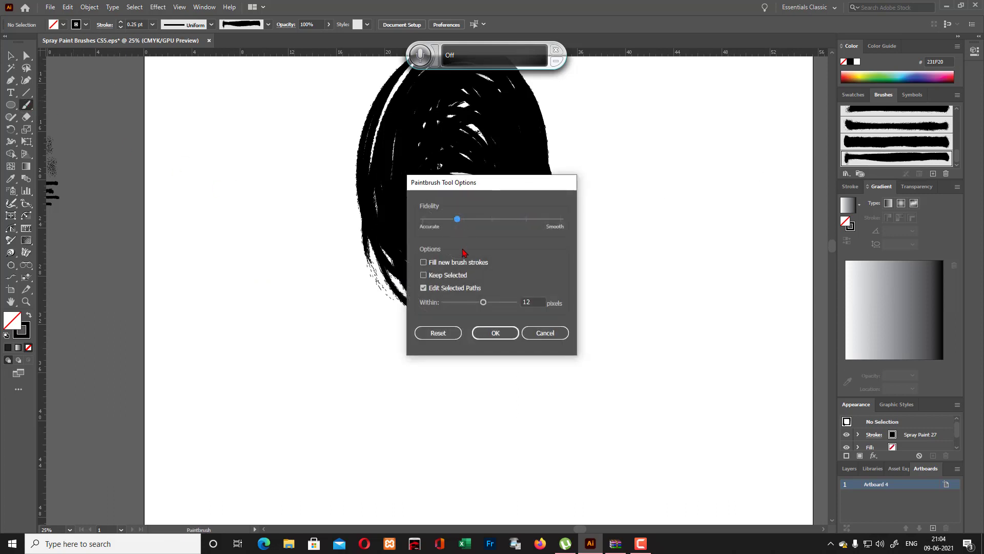
click(496, 332)
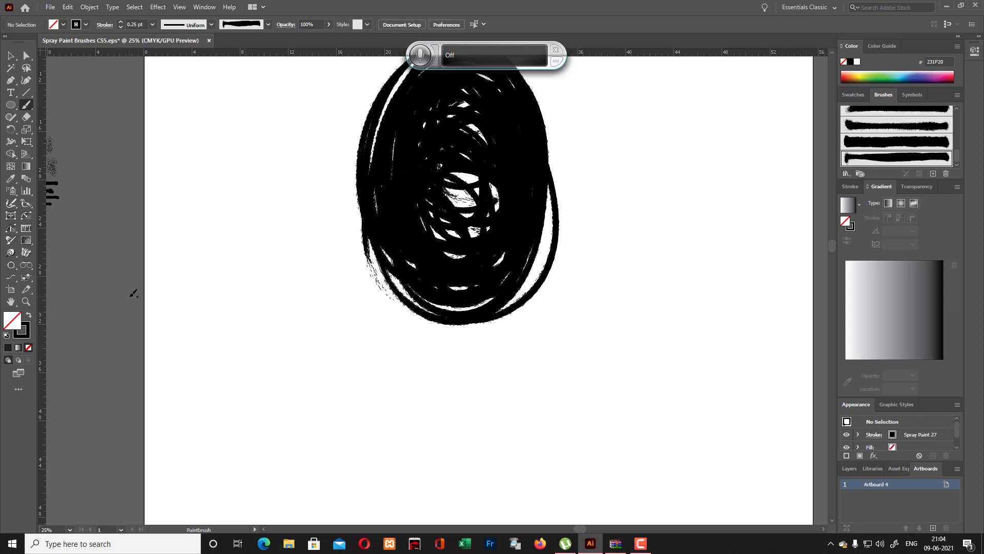
Paint eight thin wavy lines across the artboard, spaced from the oval's lower part down to the bottom edge
mouse_move(151, 282)
mouse_down()
mouse_move(225, 293)
mouse_move(295, 280)
mouse_move(382, 294)
mouse_move(456, 274)
mouse_move(579, 287)
mouse_move(640, 266)
mouse_move(685, 290)
mouse_move(821, 292)
mouse_up()
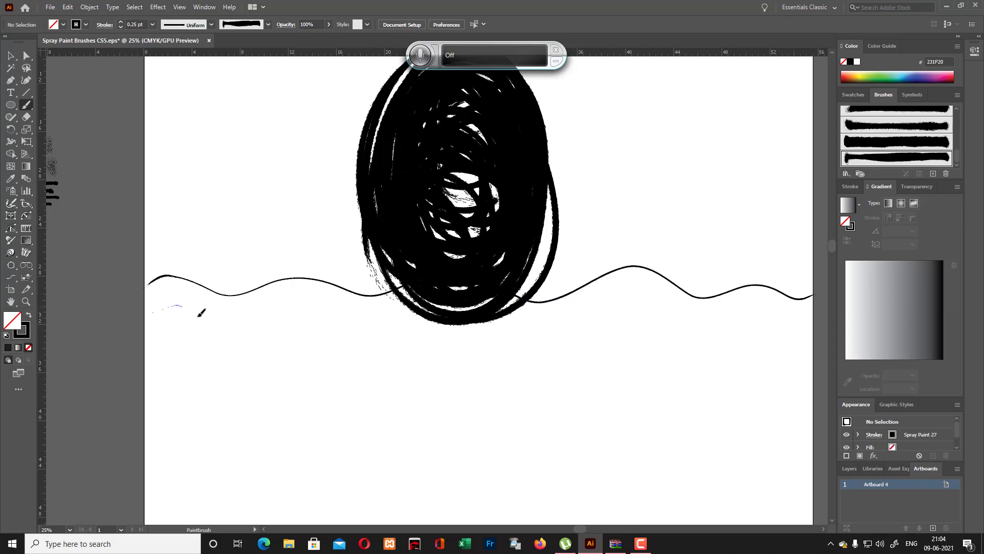
mouse_move(200, 314)
mouse_down()
mouse_move(336, 314)
mouse_move(392, 336)
mouse_move(514, 340)
mouse_move(589, 315)
mouse_move(624, 329)
mouse_move(684, 314)
mouse_move(792, 329)
mouse_up()
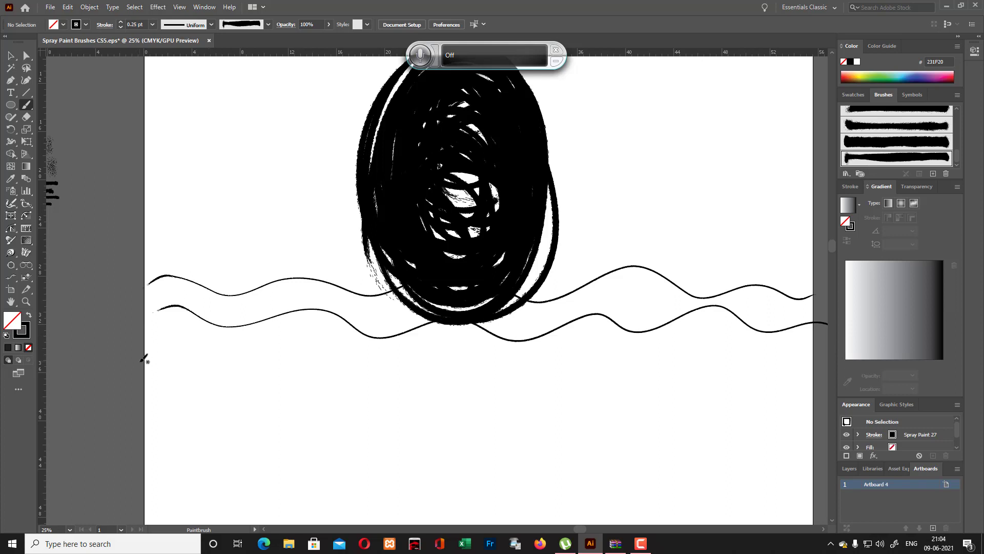
mouse_move(174, 349)
mouse_down()
mouse_move(389, 346)
mouse_move(477, 383)
mouse_move(605, 347)
mouse_move(851, 374)
mouse_up()
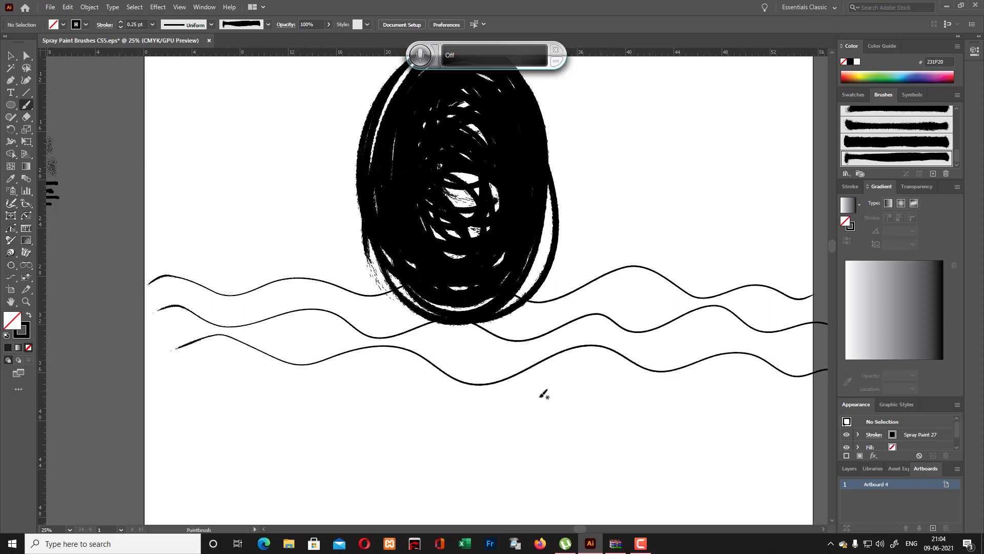
drag(149, 390, 279, 406)
drag(830, 424, 827, 425)
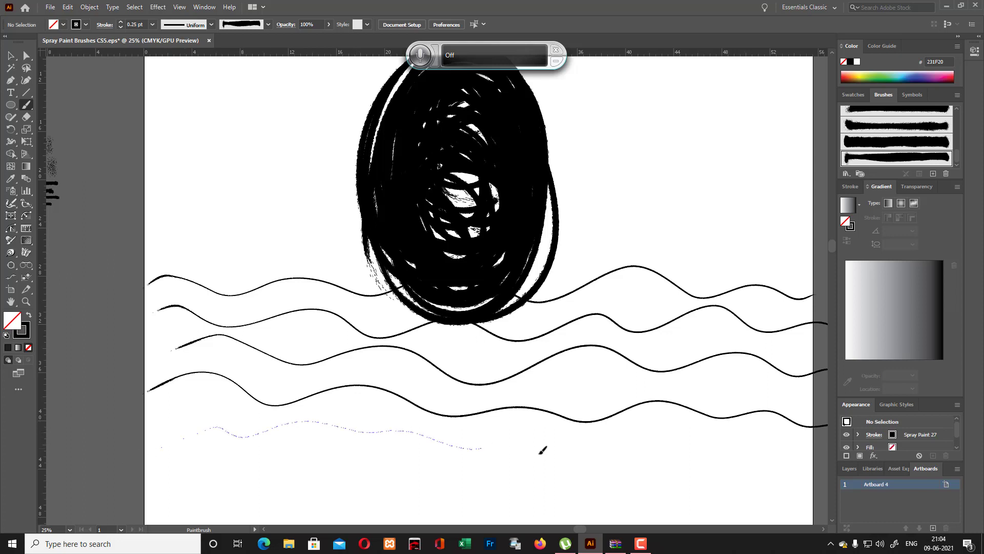
drag(835, 473, 834, 472)
scroll(718, 390, down, 3)
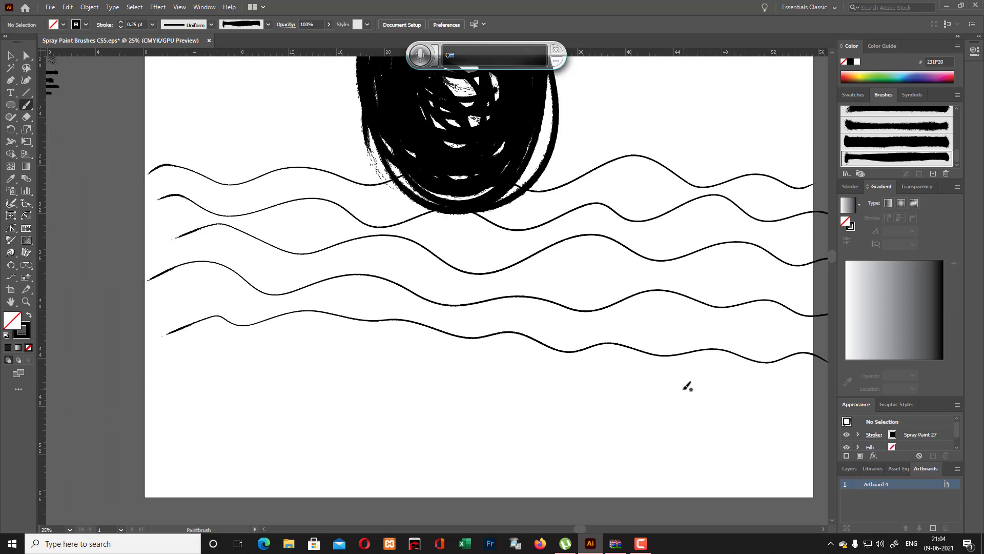
mouse_move(146, 369)
mouse_down()
mouse_move(261, 356)
mouse_move(547, 387)
mouse_up()
drag(824, 406, 824, 406)
mouse_move(123, 429)
mouse_down()
mouse_move(251, 413)
mouse_move(433, 431)
mouse_up()
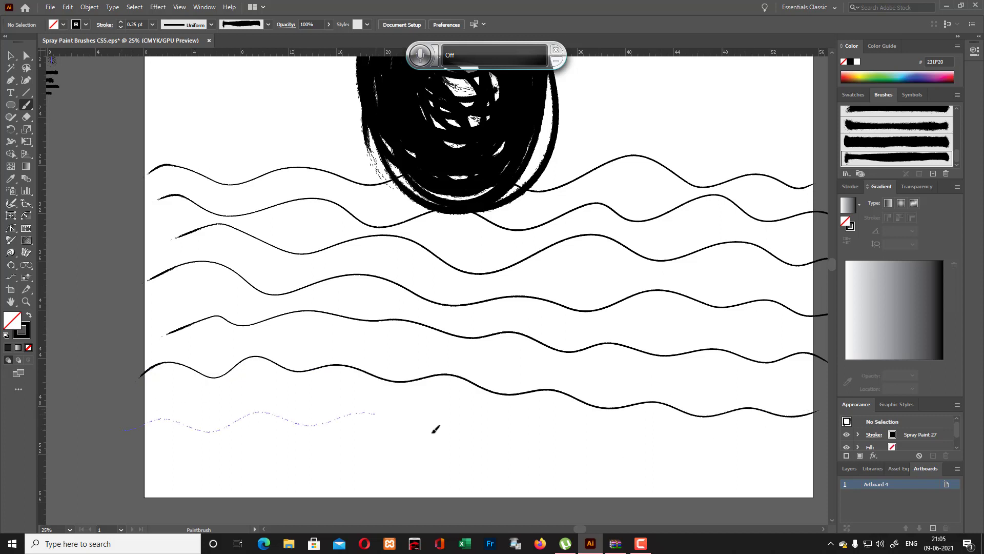
drag(788, 467, 820, 464)
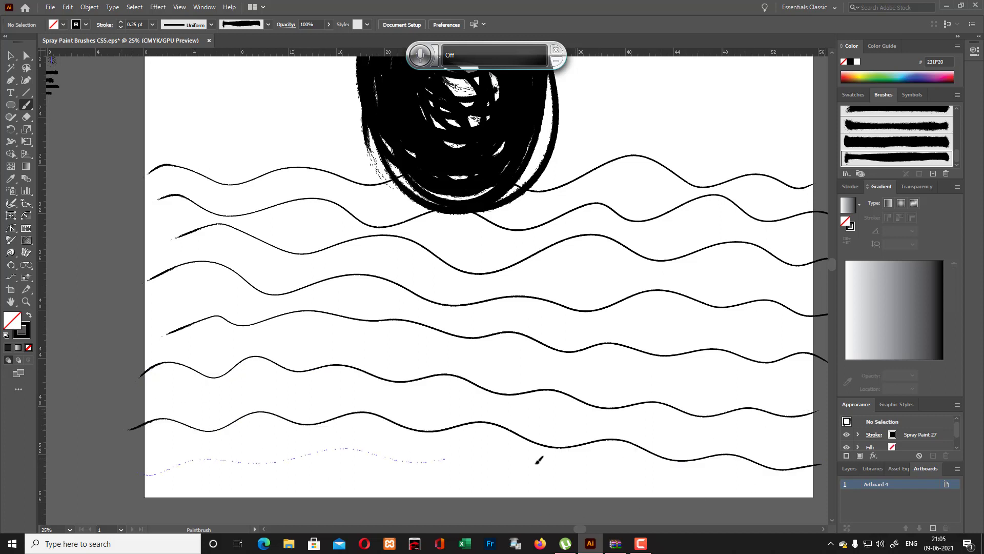
drag(841, 504, 841, 507)
scroll(736, 315, up, 5)
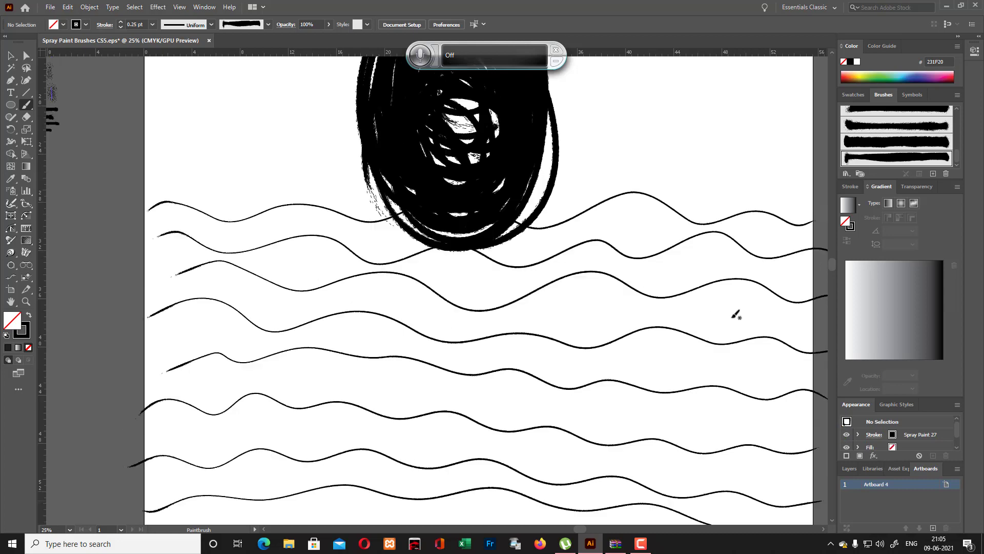
scroll(540, 231, up, 3)
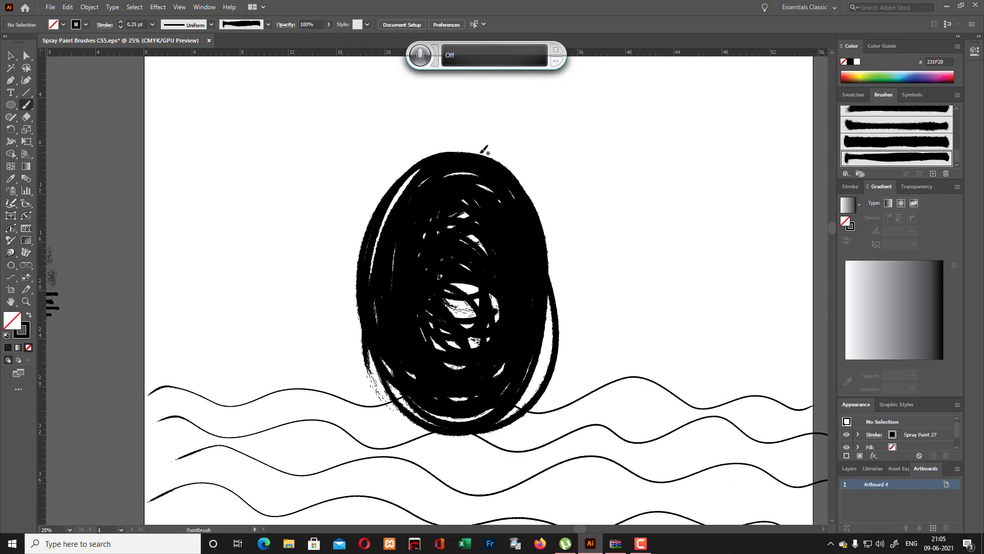
key(ctrl+minus)
key(ctrl+minus)
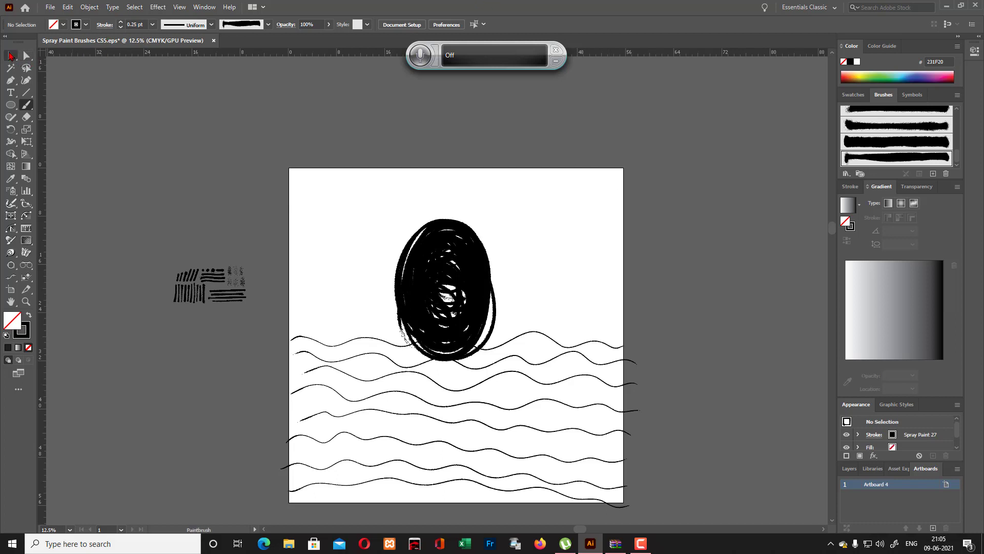
Select all the painted wavy lines and delete them, keeping only the scribbled oval on the artboard
click(10, 55)
click(563, 462)
scroll(564, 461, down, 1)
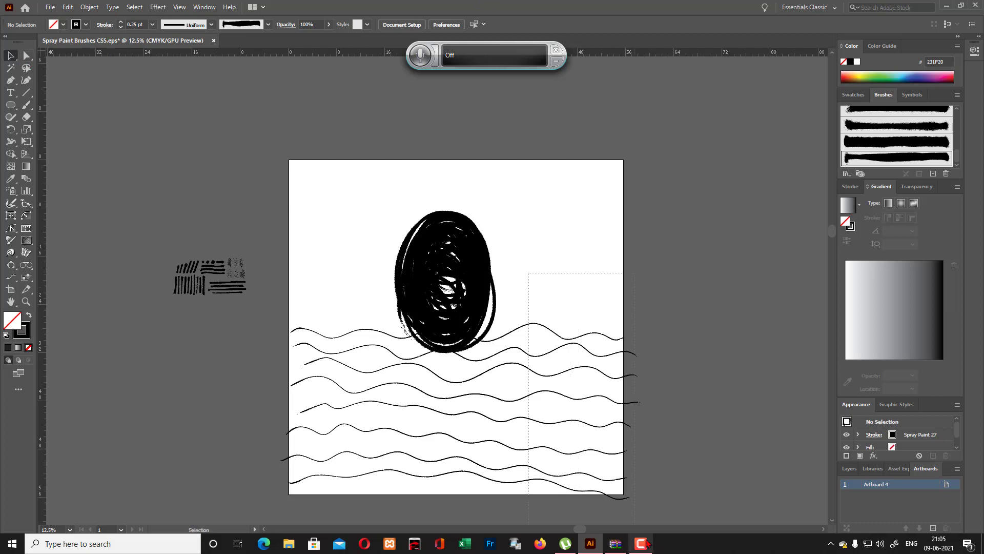
click(520, 210)
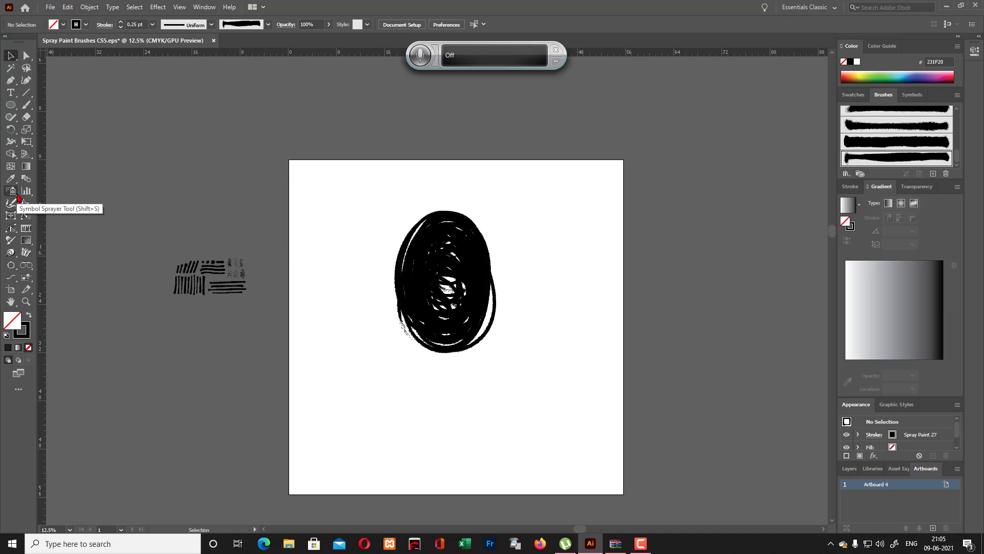
click(18, 109)
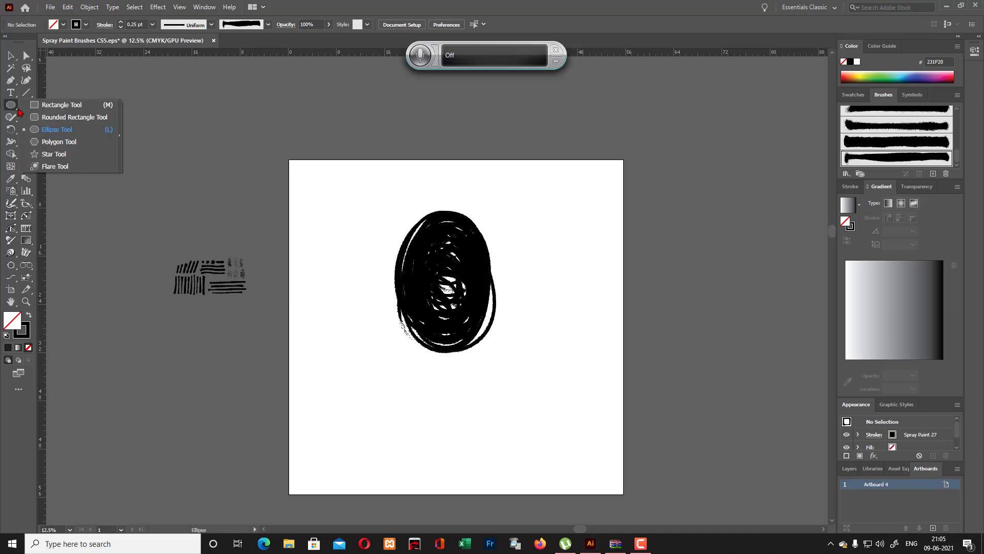
click(14, 171)
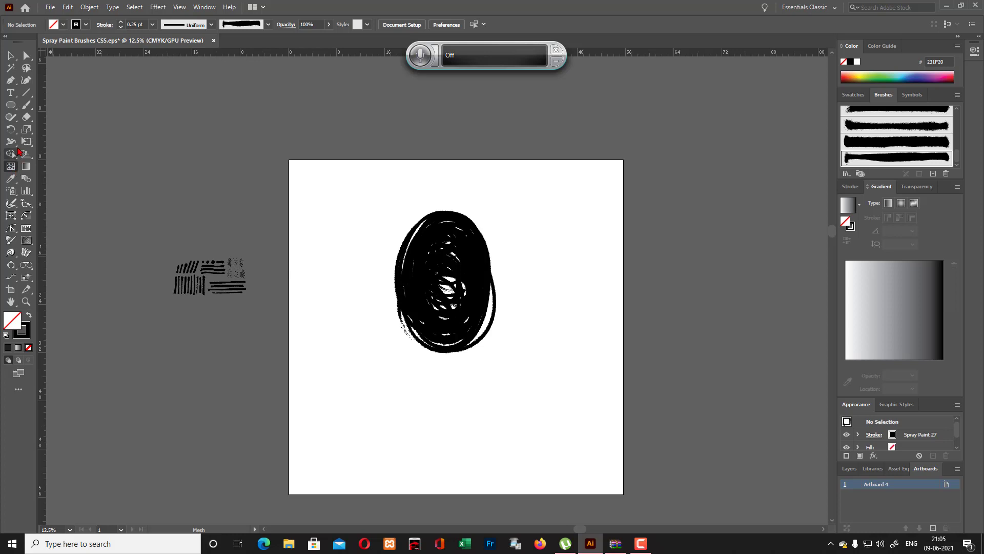
click(11, 142)
click(12, 142)
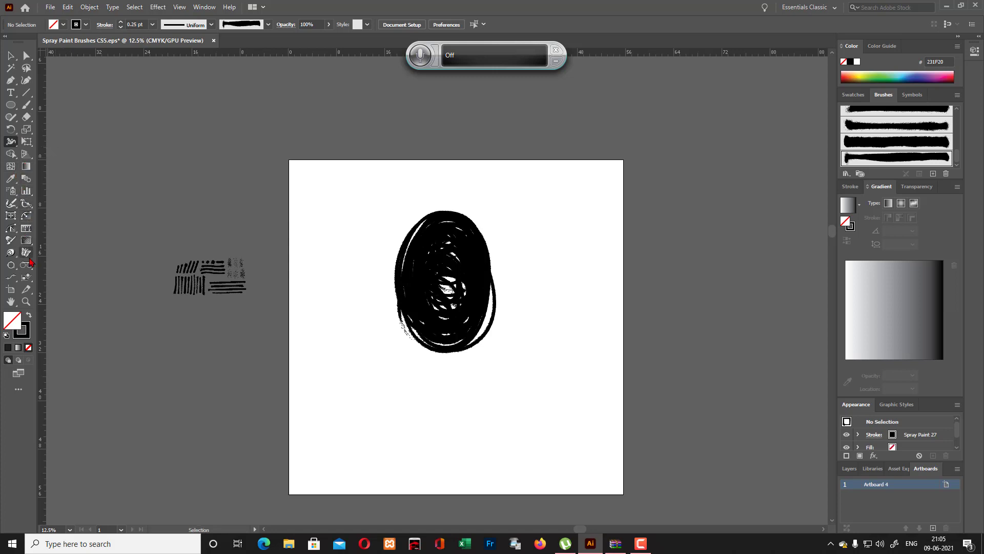
click(15, 85)
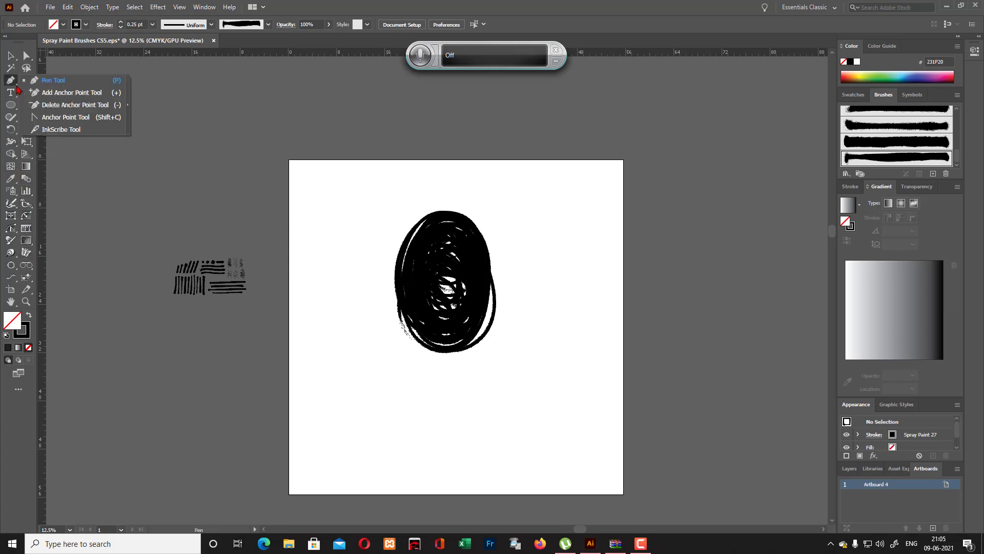
click(16, 122)
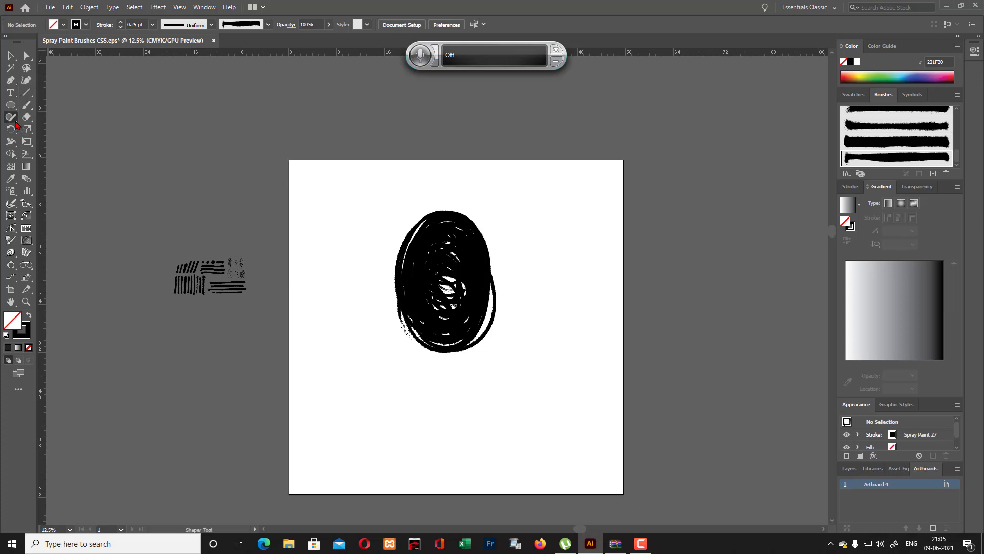
click(17, 109)
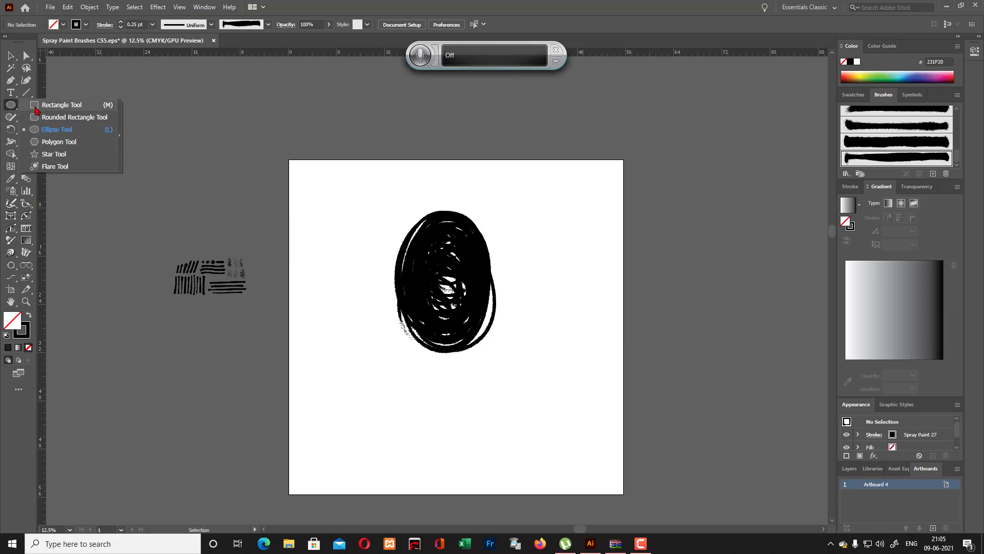
Activate the Pen tool, create a new layer and place it beneath the Quick reference layer
click(10, 80)
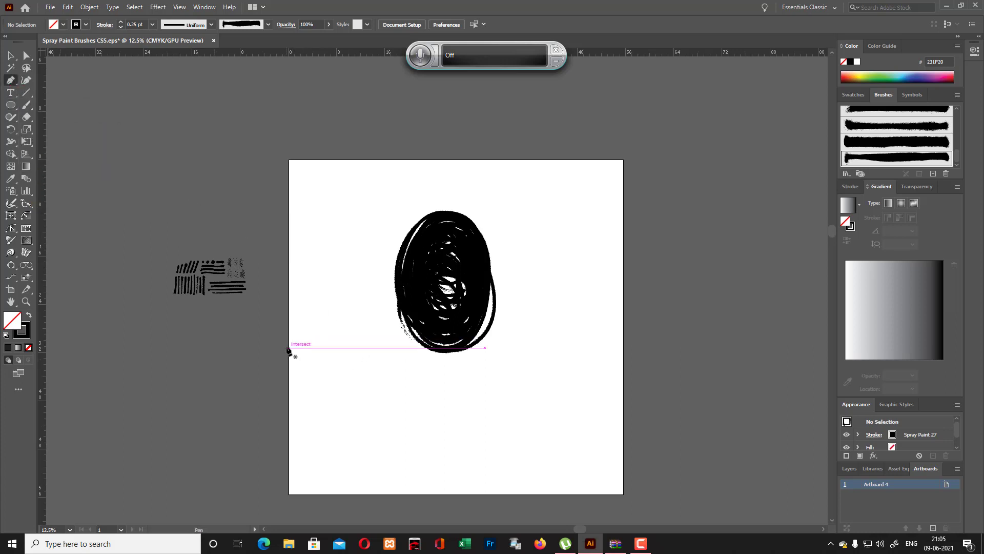
click(852, 470)
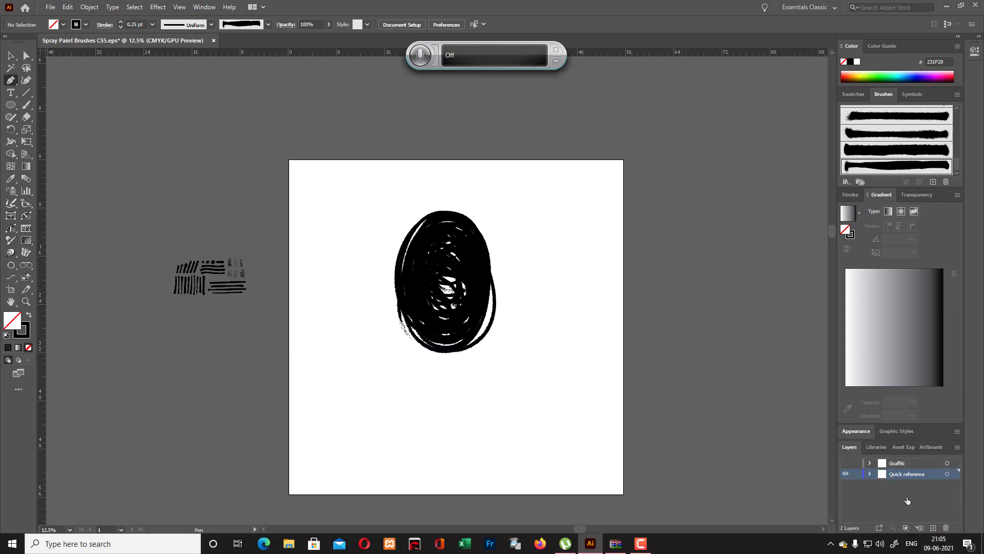
click(933, 529)
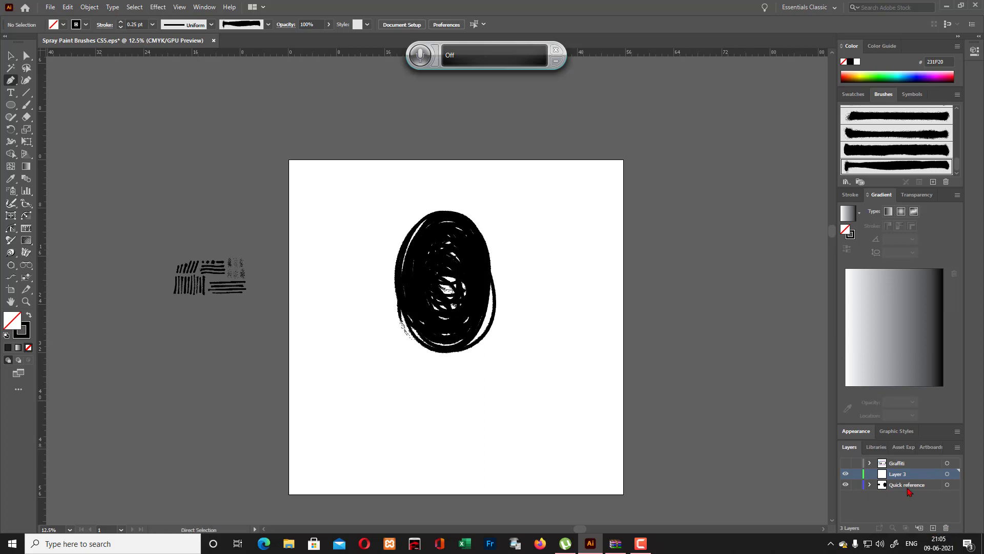
drag(889, 480, 886, 499)
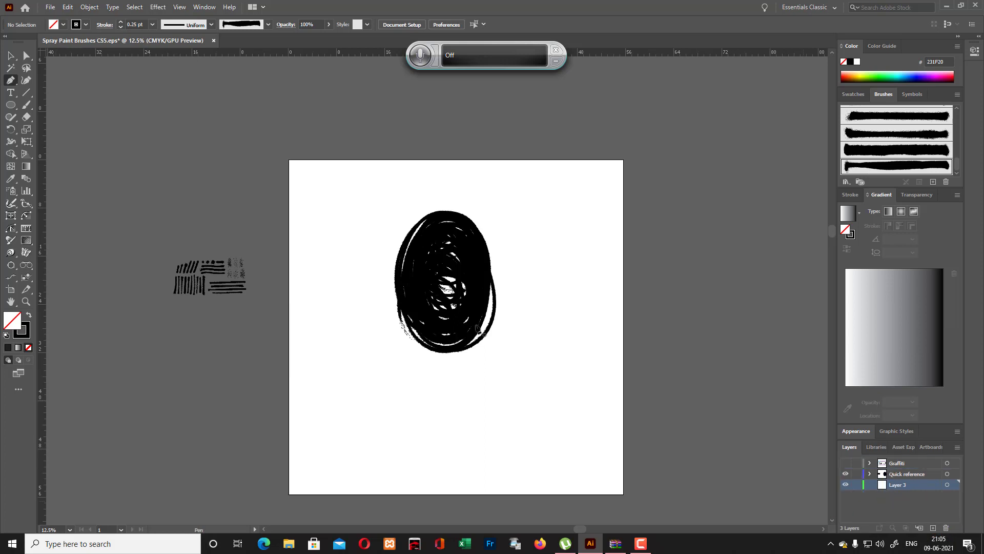
Draw a straight horizontal line across the artboard's full width through the oval's lower part, with a 39 pt stroke weight
click(290, 331)
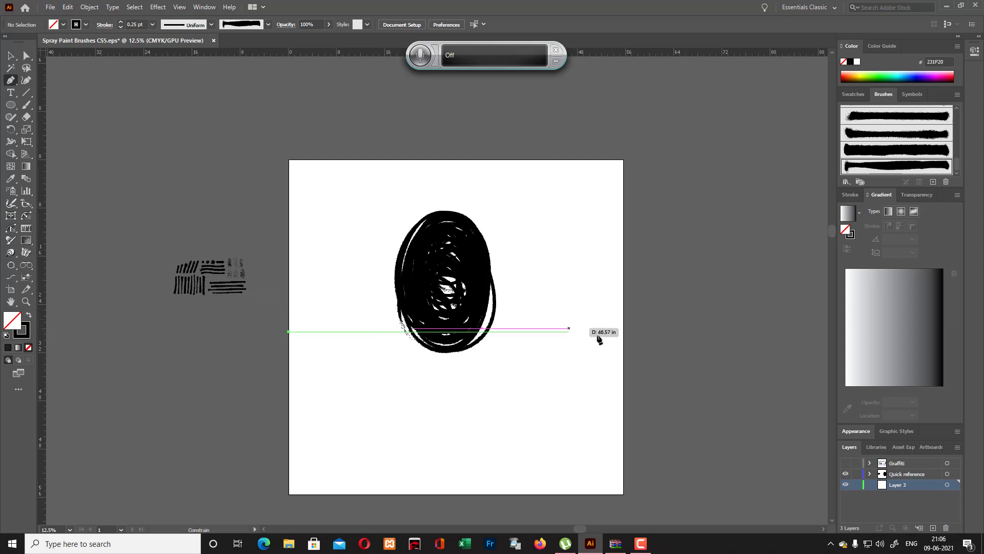
click(623, 331)
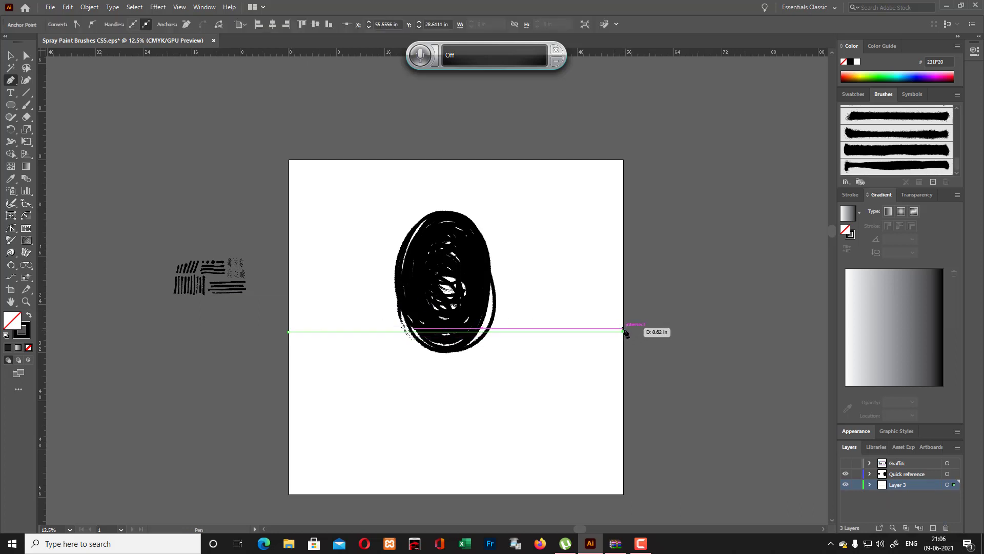
click(27, 80)
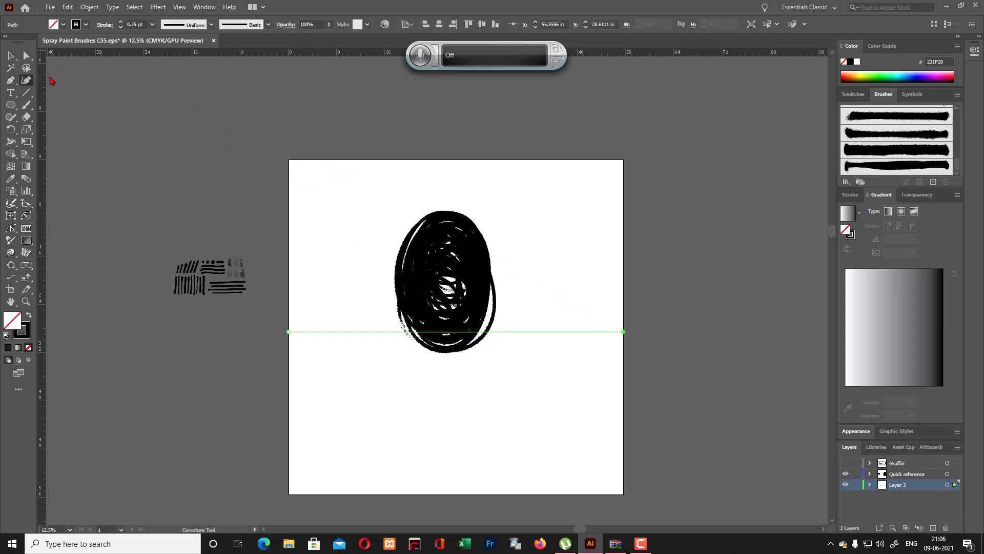
scroll(141, 25, up, 20)
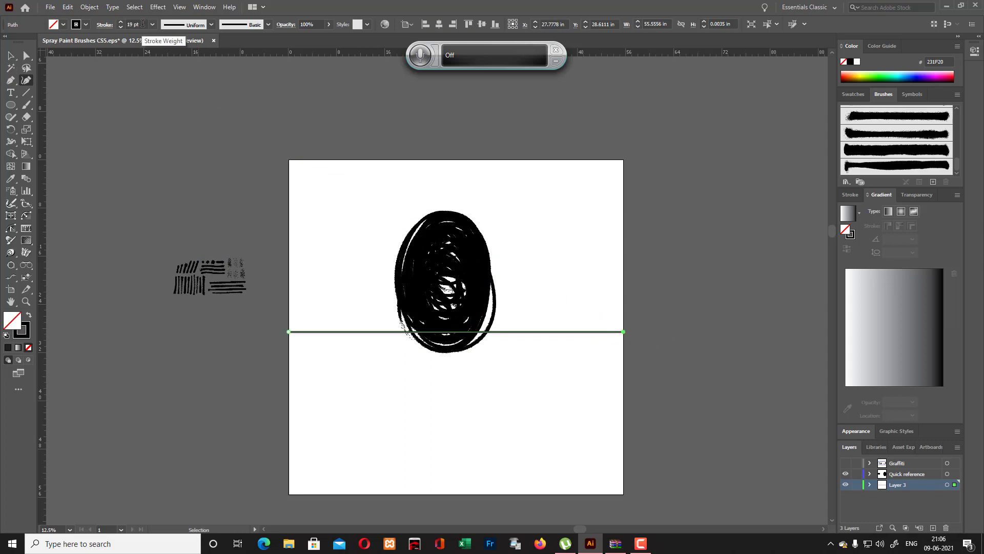
key(v)
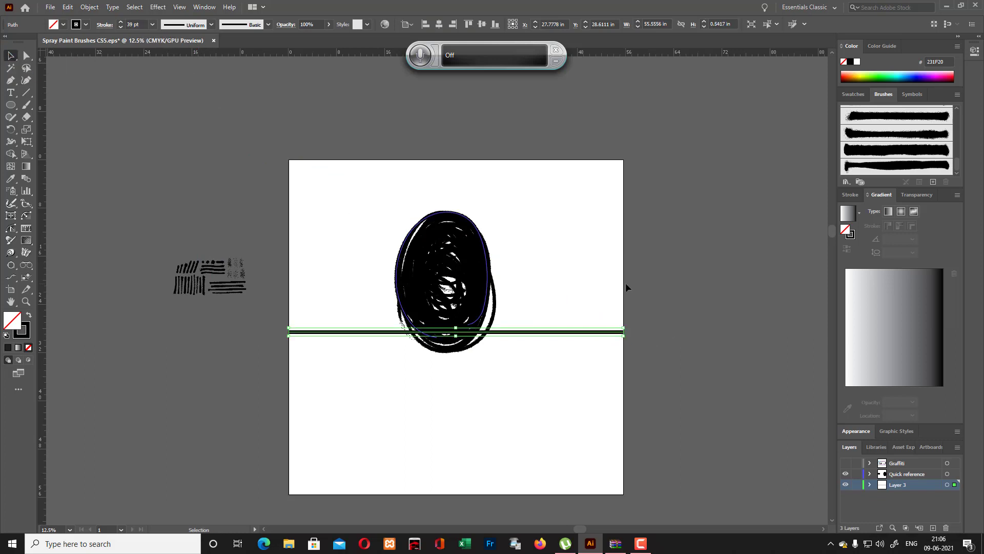
click(625, 282)
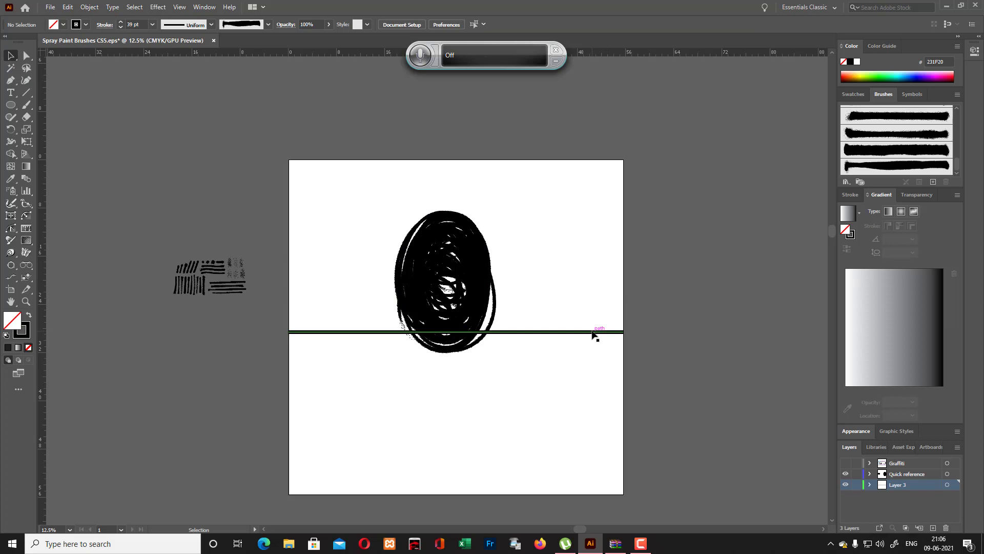
Copy the horizontal line down to the artboard's bottom edge and reflect the copy about the vertical axis
drag(593, 333, 592, 496)
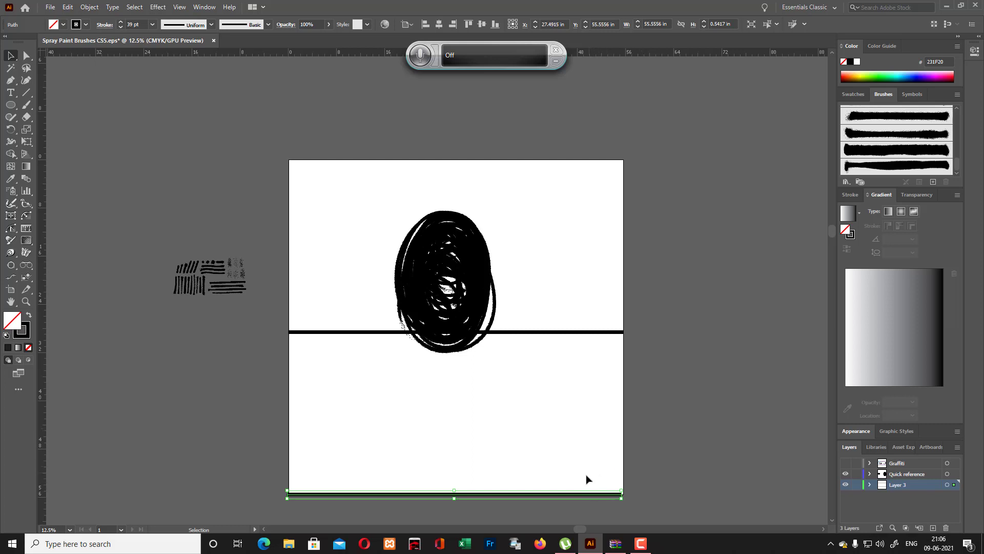
right_click(583, 493)
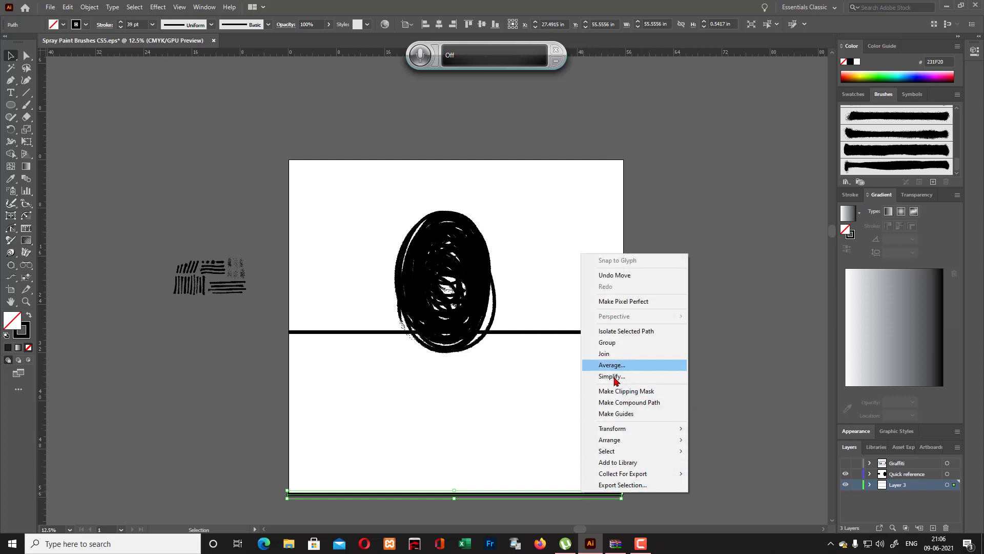
mouse_move(617, 430)
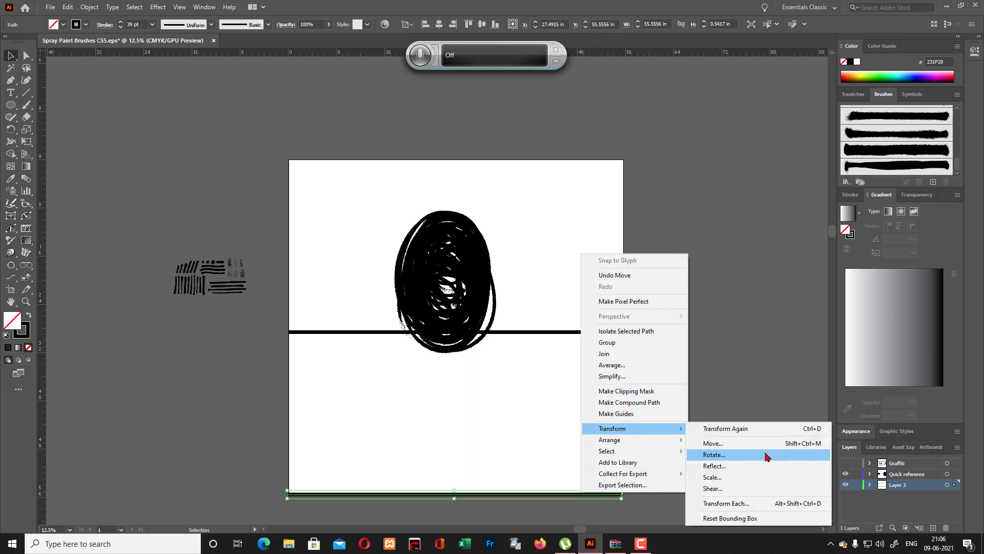
click(738, 472)
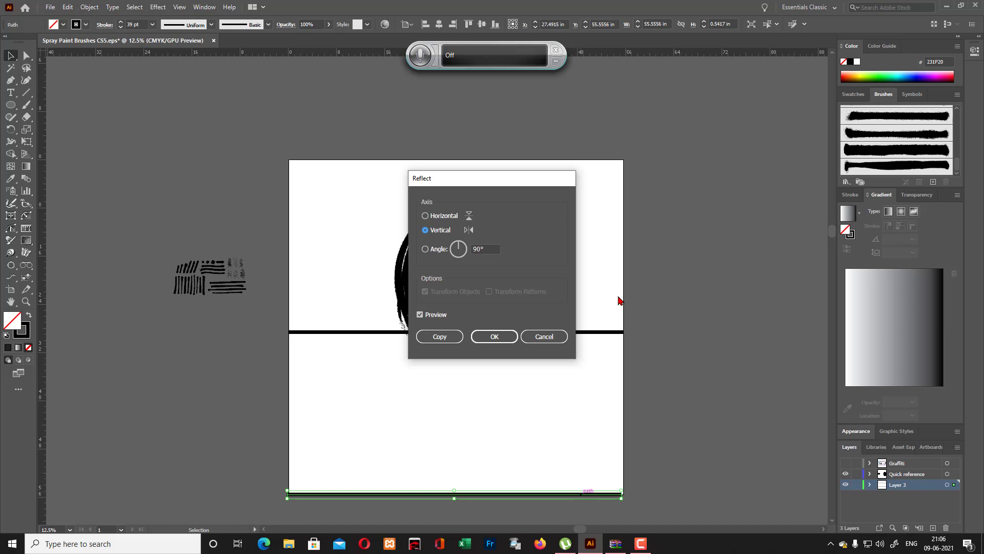
click(491, 340)
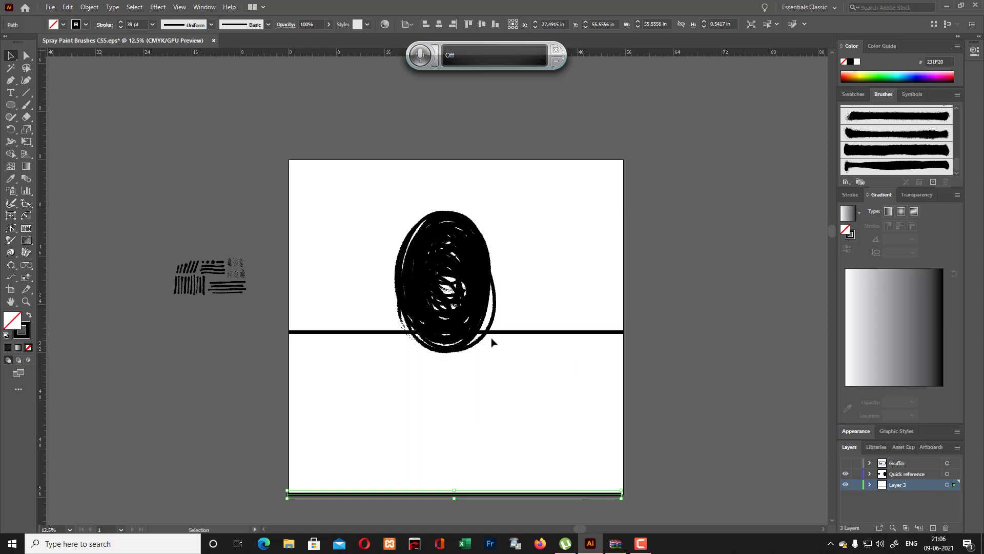
Reflect the line at the artboard's bottom edge about the vertical axis as a copy
key(a)
key(v)
right_click(552, 496)
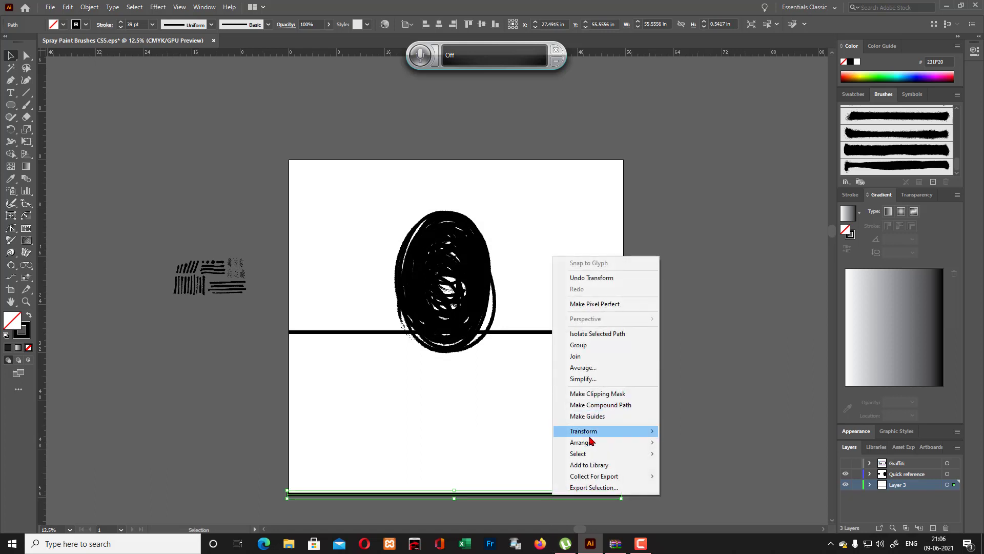
mouse_move(592, 433)
click(705, 469)
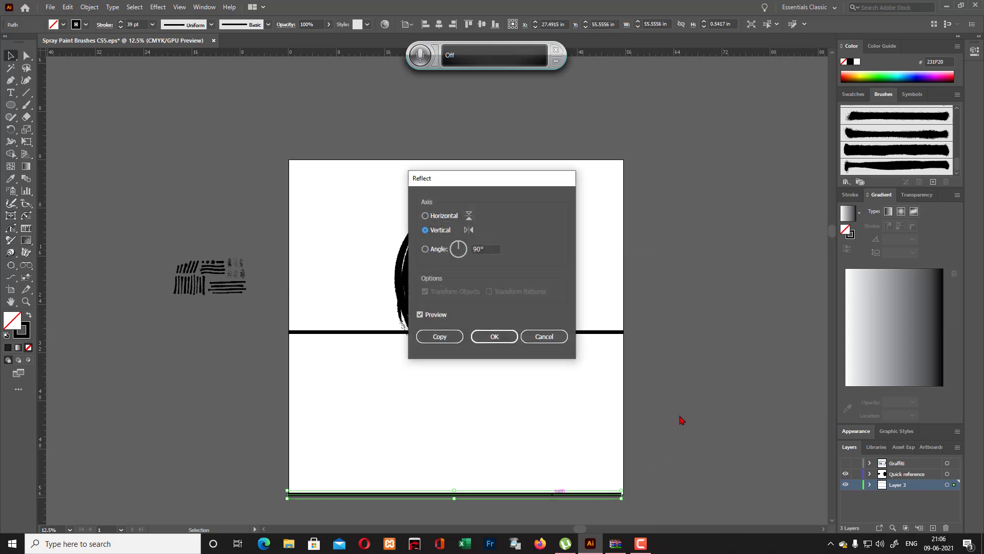
click(438, 336)
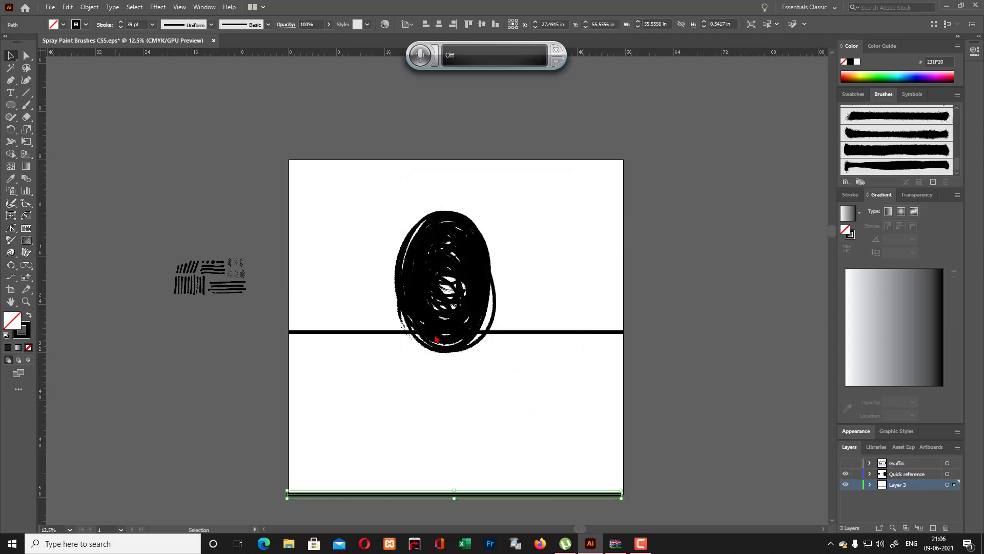
Select the line through the oval and the line at the artboard's bottom edge and blend them together
key(a)
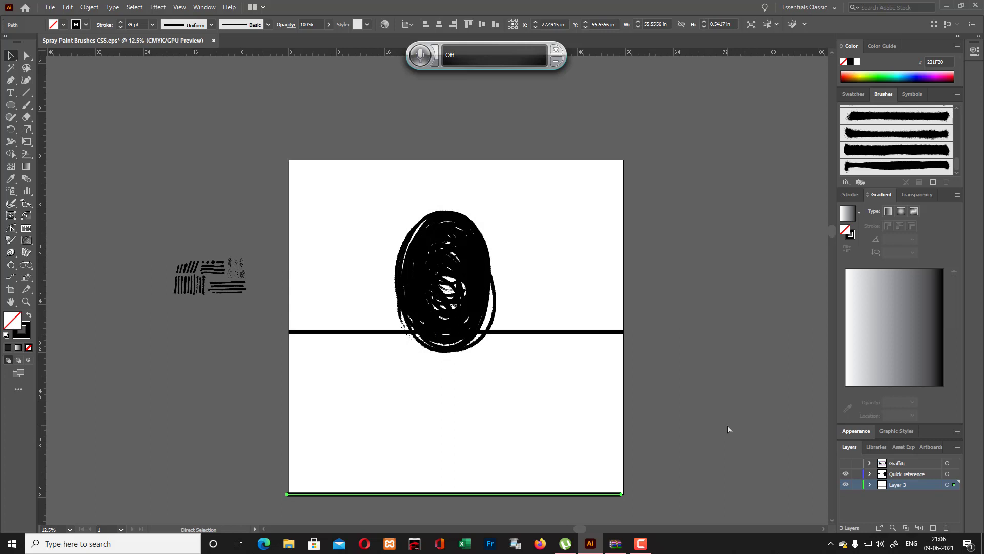
key(v)
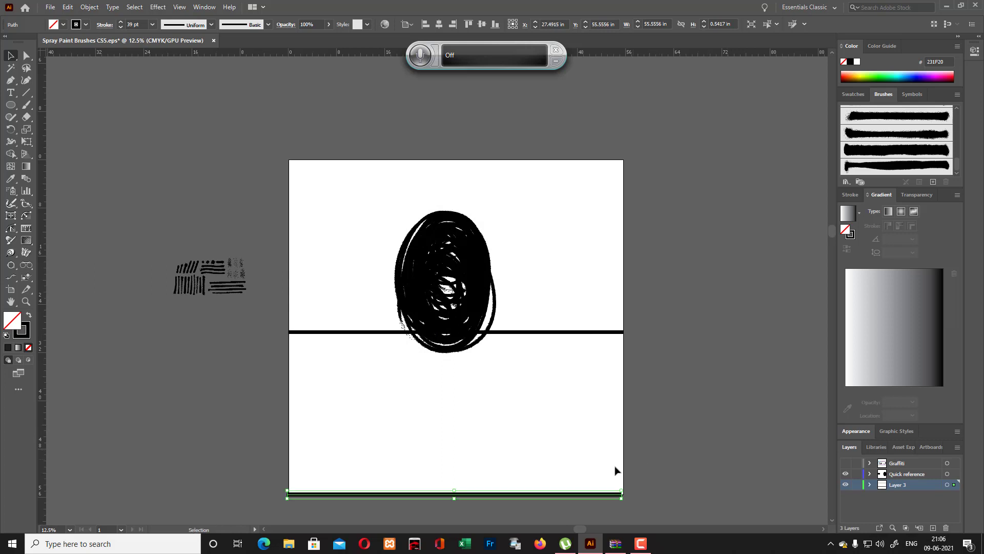
drag(586, 493, 599, 397)
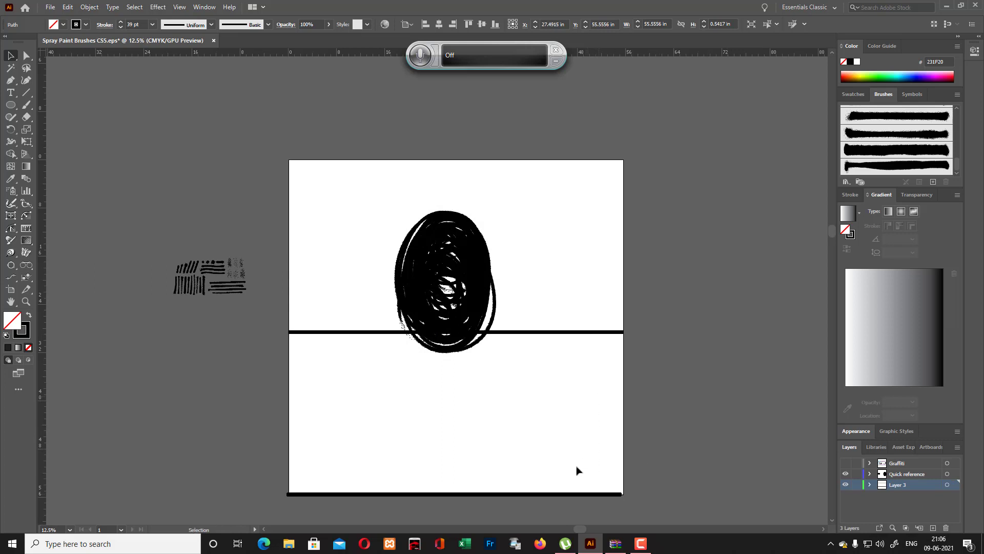
click(558, 494)
click(622, 332)
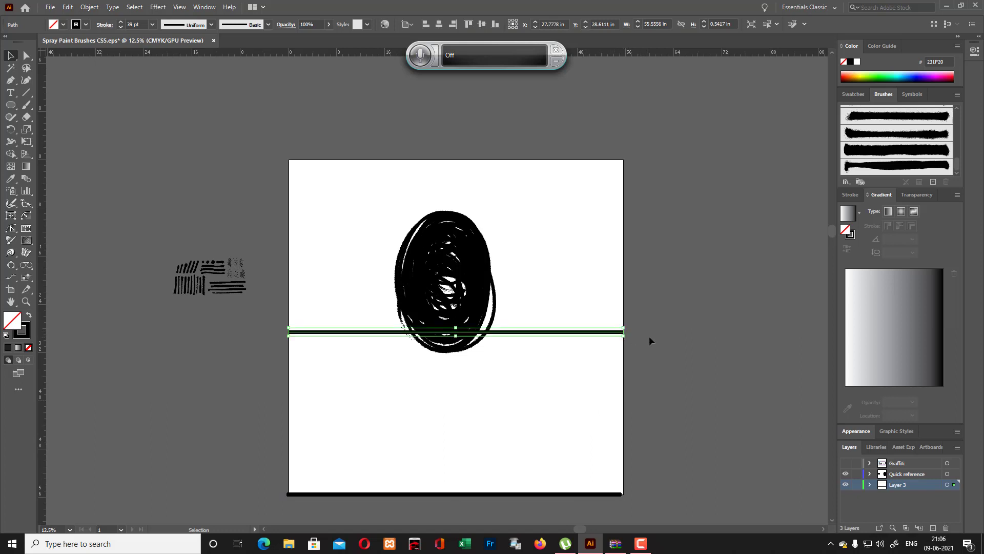
shift+click(568, 493)
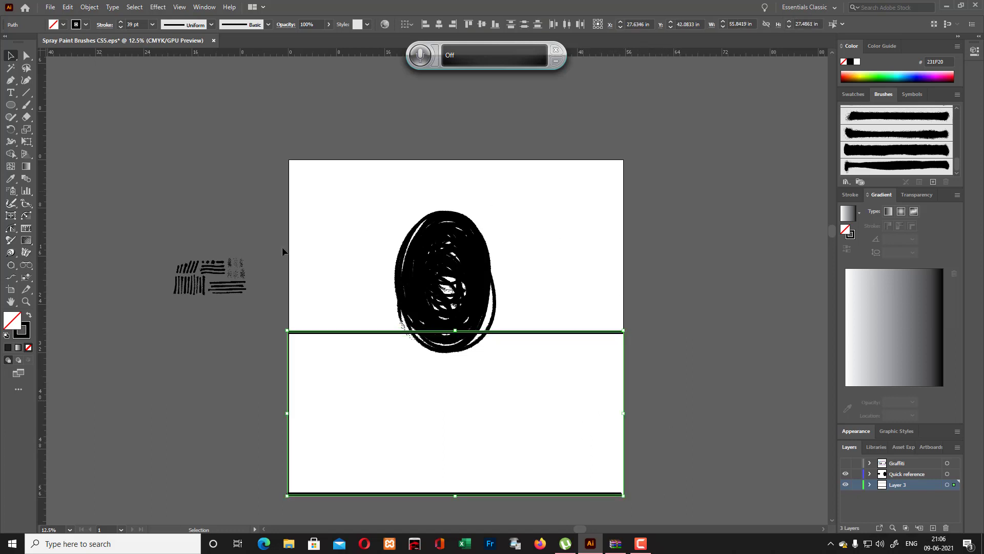
click(26, 178)
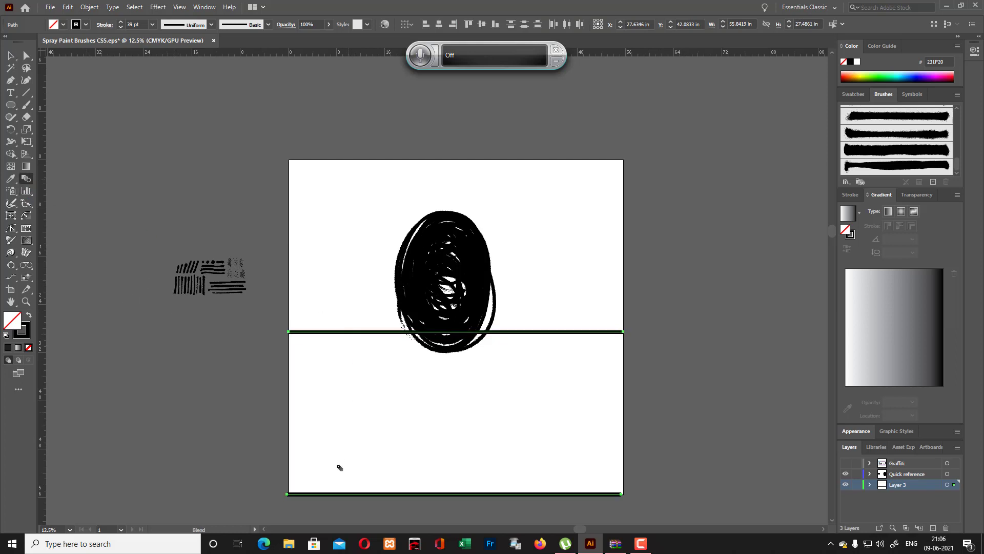
click(371, 331)
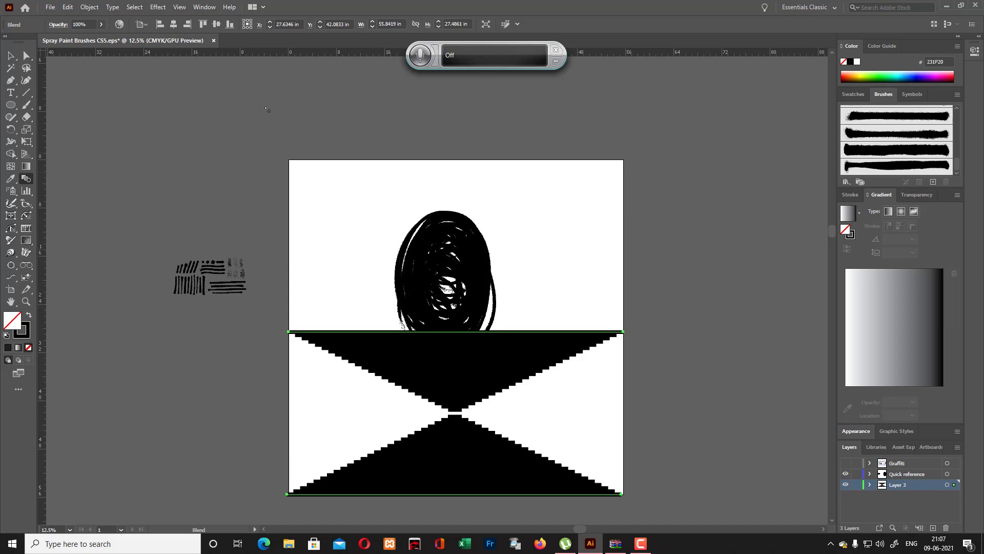
Centre the scribbled oval horizontally on the artboard and move the blended lines up so they cross behind it
click(11, 55)
click(541, 366)
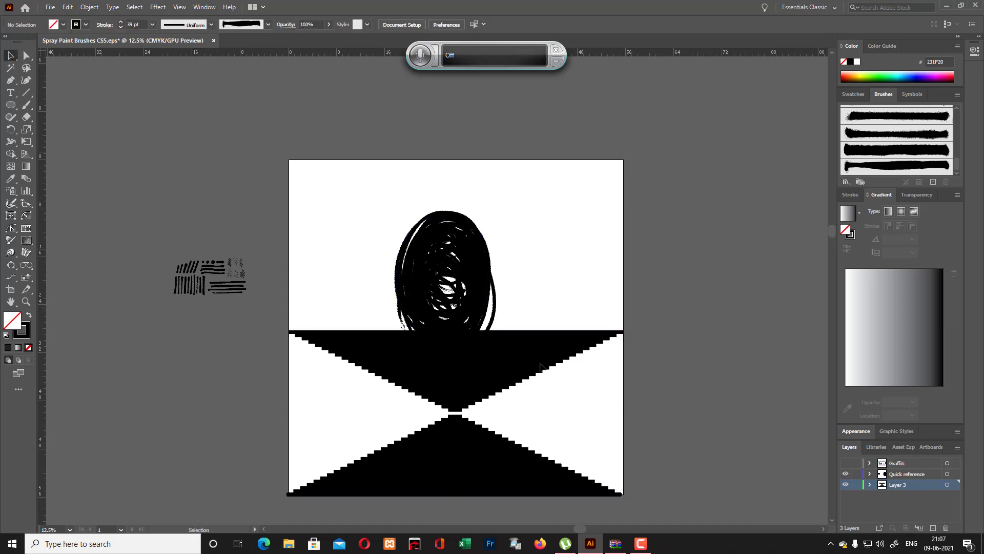
click(424, 256)
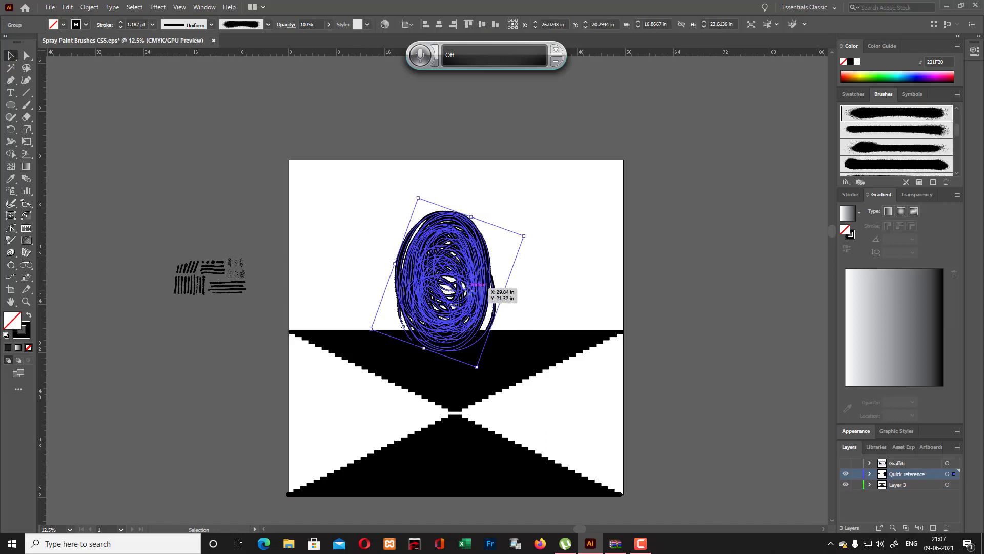
mouse_move(472, 289)
mouse_down()
mouse_move(491, 297)
mouse_move(570, 495)
mouse_up()
click(558, 284)
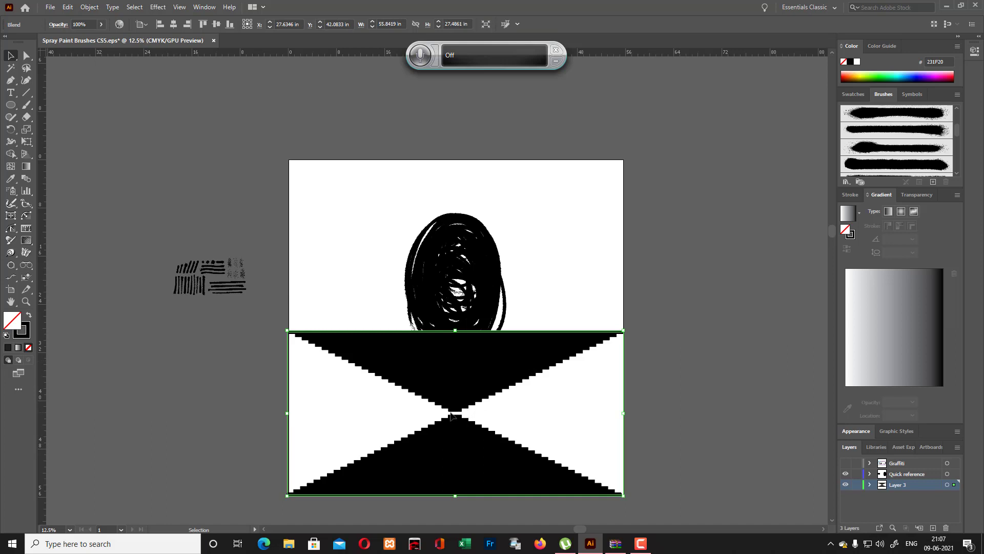
drag(537, 300, 585, 487)
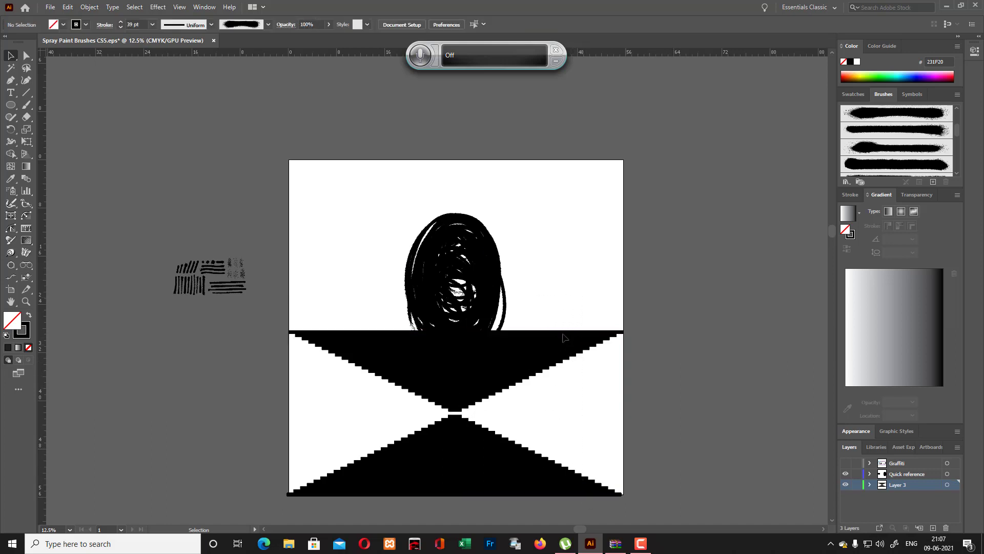
drag(559, 339, 554, 226)
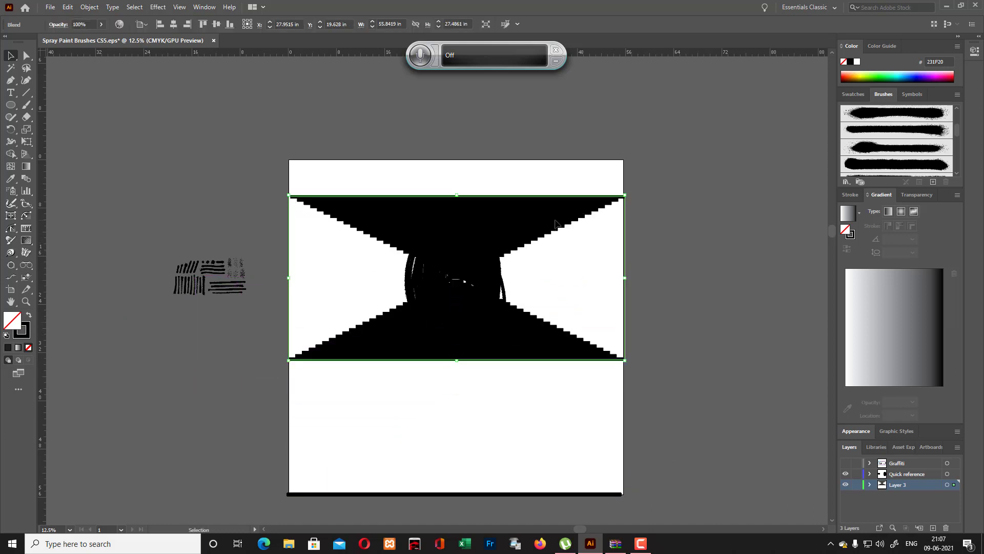
Delete the leftover horizontal line at the artboard's bottom edge
click(505, 410)
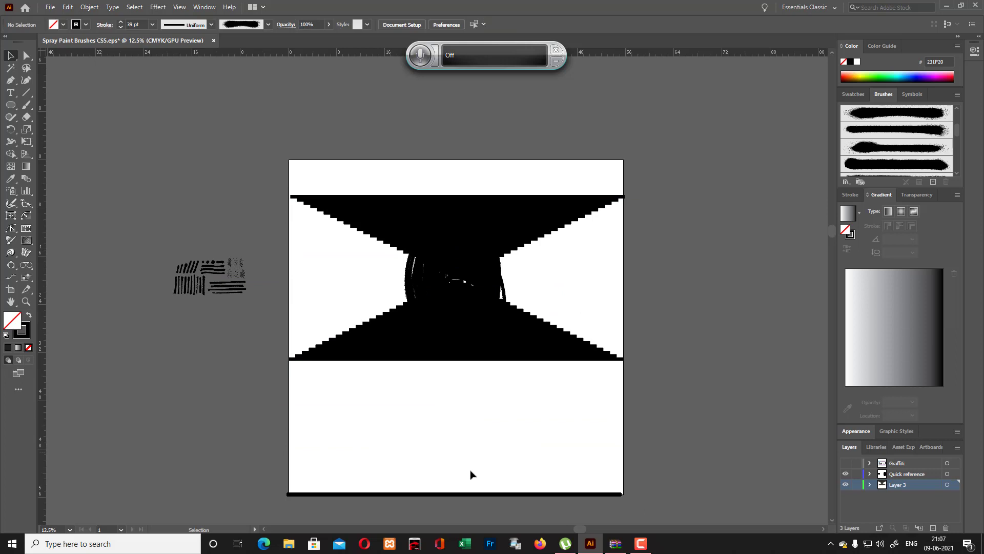
click(466, 494)
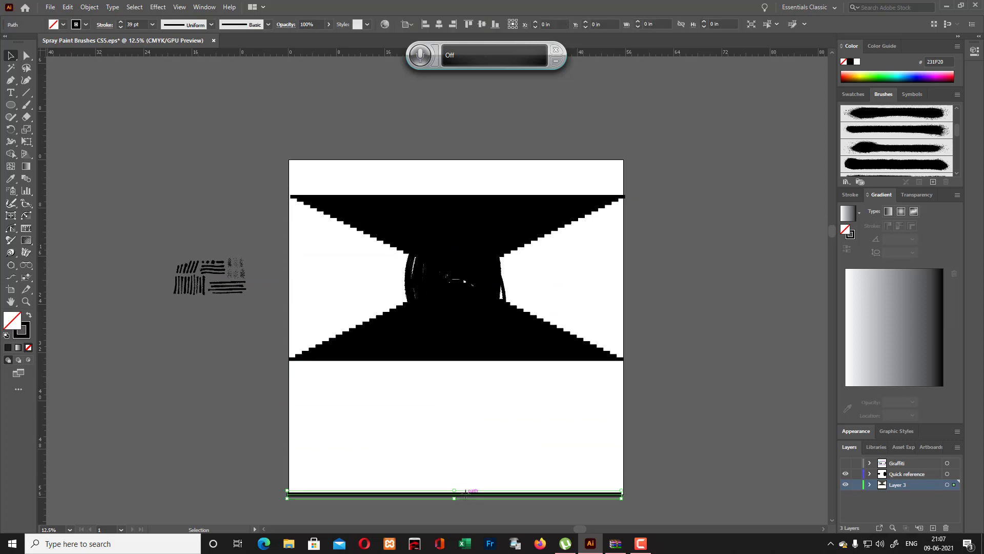
click(499, 443)
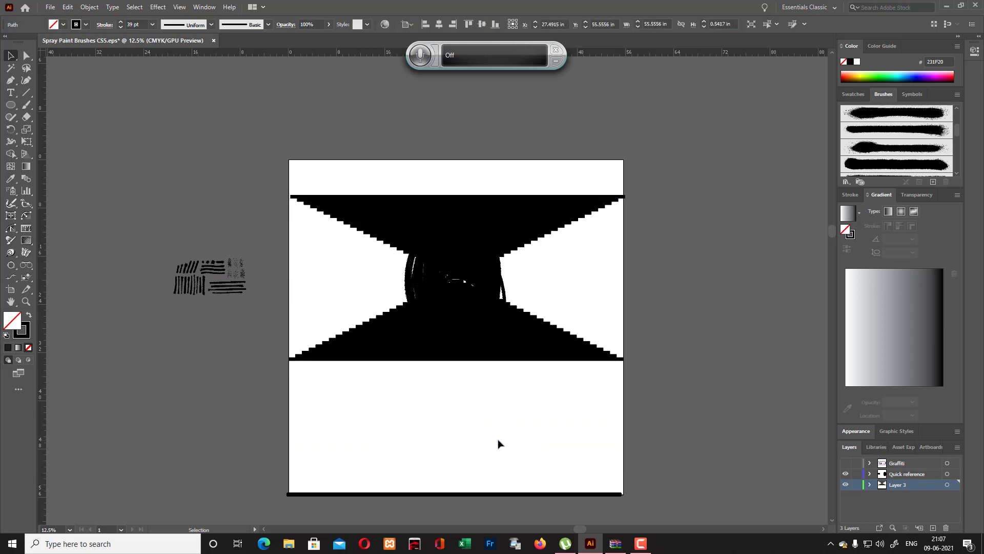
click(549, 494)
drag(546, 472, 593, 524)
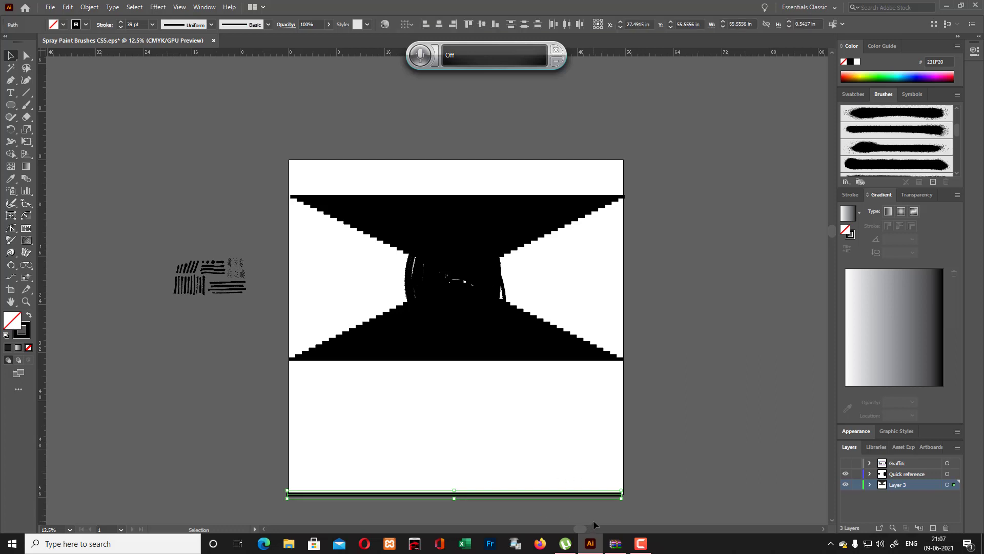
key(Delete)
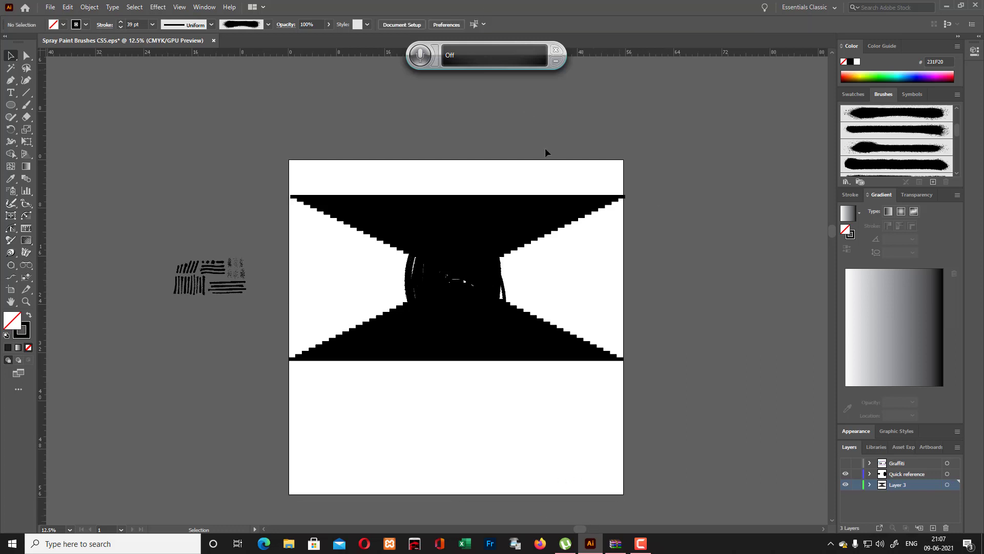
Move the blended lines and oval together to the artboard's vertical middle and rotate them by roughly a quarter turn
mouse_move(447, 169)
mouse_down()
mouse_move(492, 345)
mouse_move(534, 406)
mouse_up()
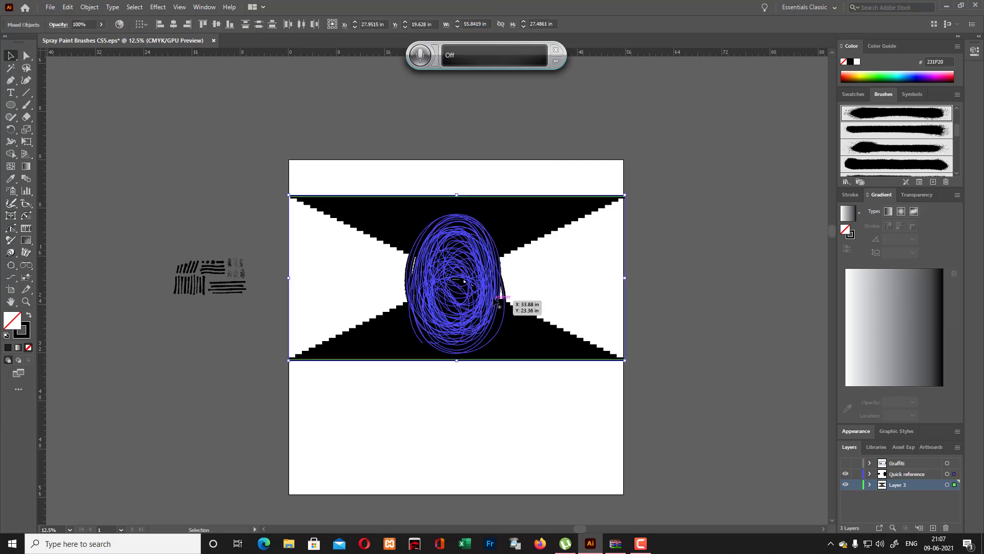
mouse_move(496, 311)
mouse_down()
mouse_move(490, 411)
mouse_move(481, 403)
mouse_move(480, 340)
mouse_up()
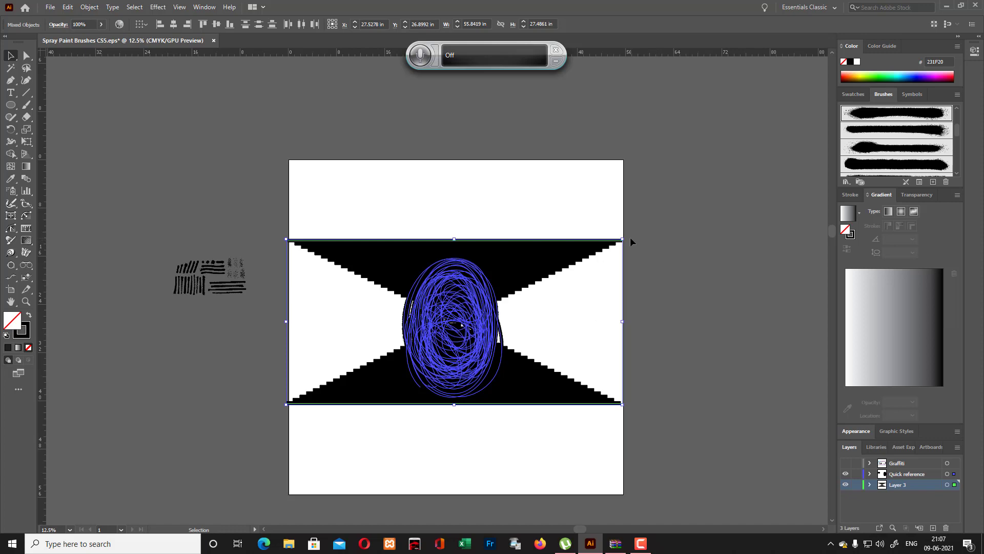
drag(628, 237, 503, 421)
drag(522, 361, 522, 361)
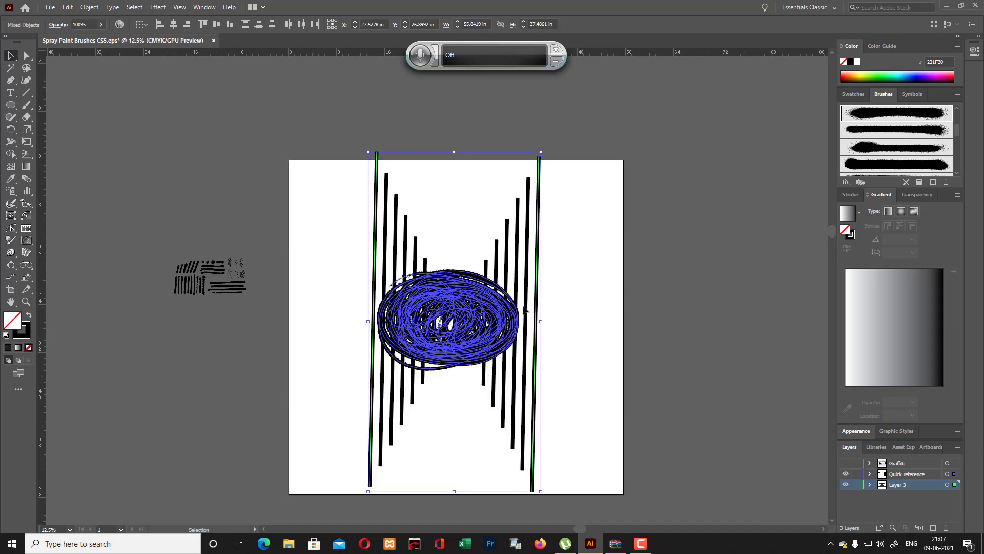
Widen the rotated oval and blended lines to about 52.5 by 55.8 in, nearly filling the artboard
mouse_move(533, 314)
mouse_down()
mouse_move(472, 325)
mouse_move(470, 304)
mouse_move(510, 339)
mouse_move(641, 345)
mouse_move(626, 345)
mouse_move(642, 476)
mouse_move(643, 469)
mouse_move(636, 487)
mouse_up()
scroll(643, 468, down, 1)
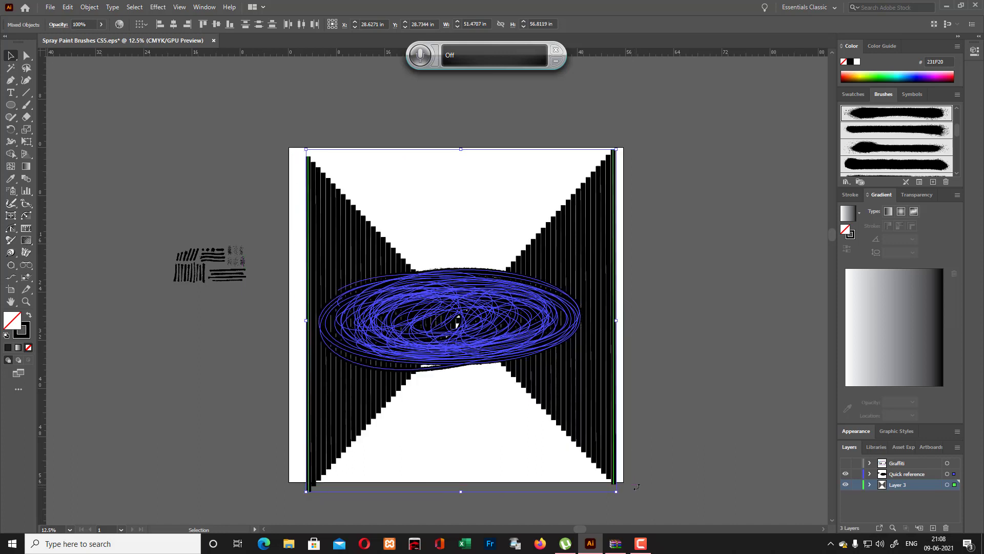
drag(623, 498, 622, 495)
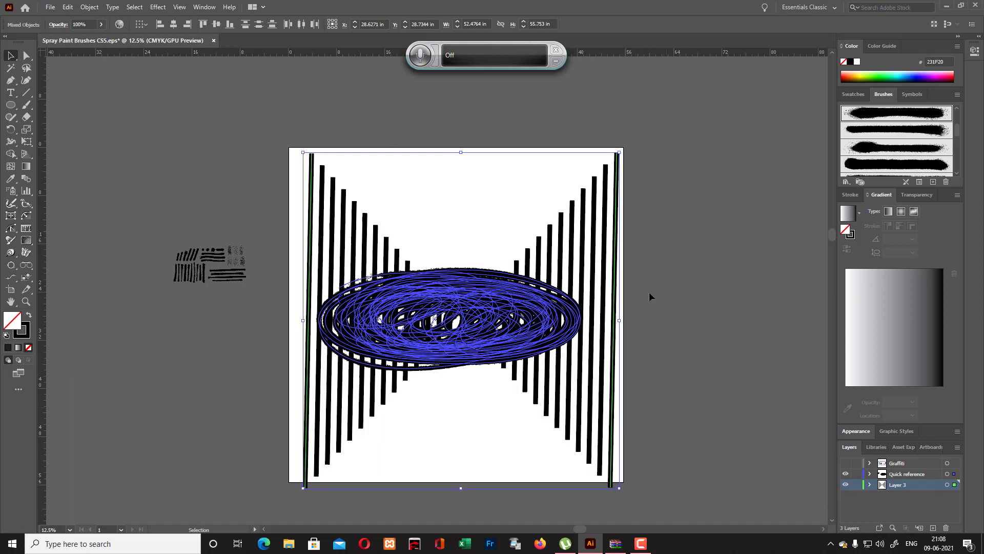
click(672, 203)
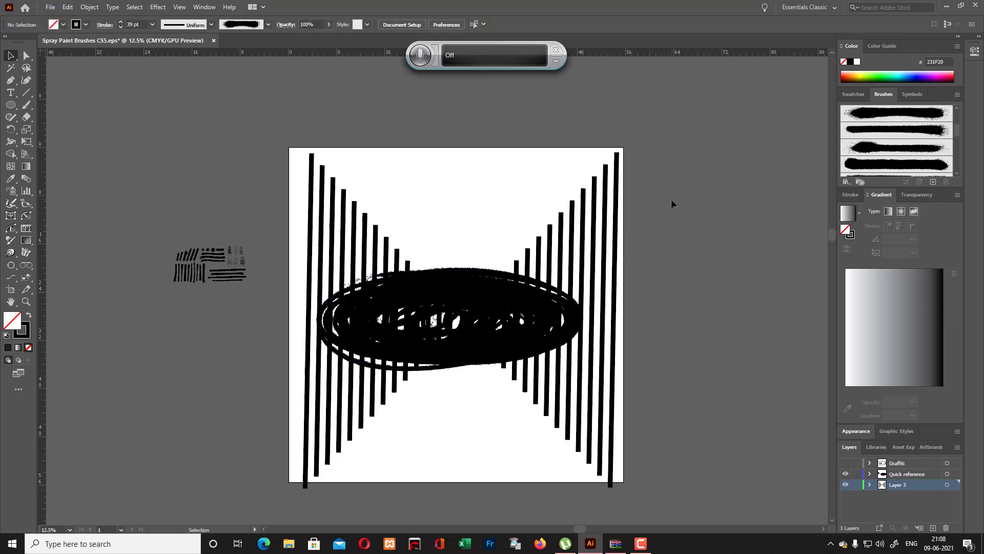
click(476, 303)
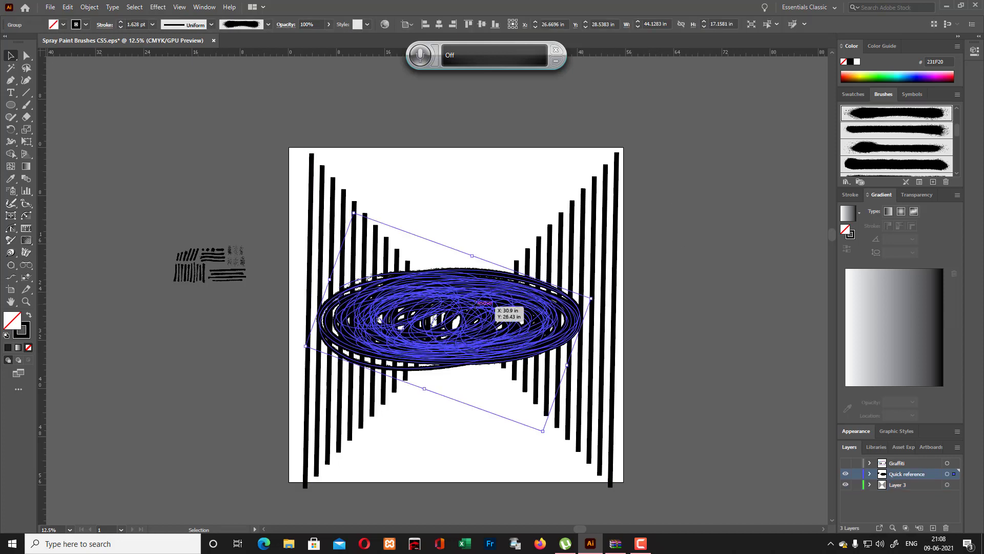
click(654, 278)
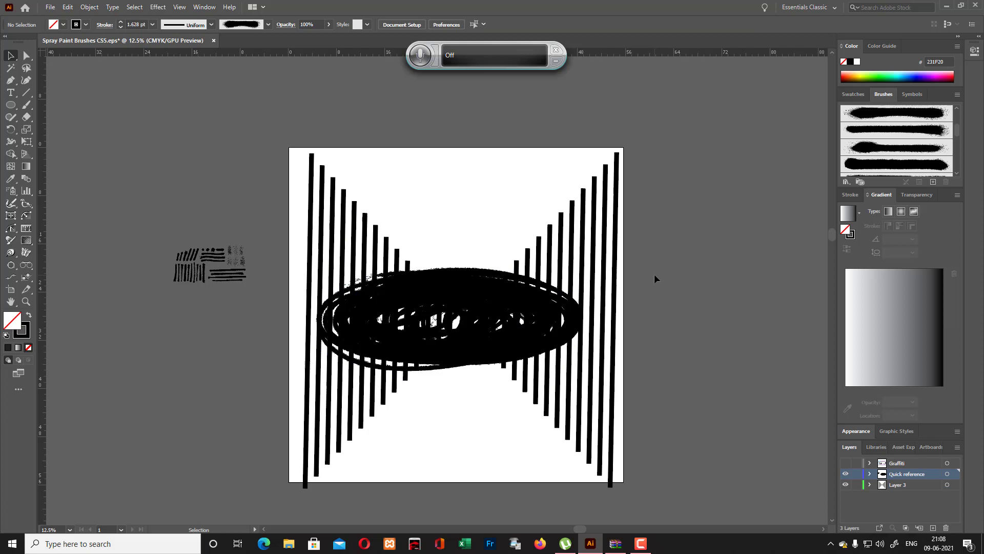
Shrink the oval and blended lines together to about 51.6 by 53.1 in so they fit inside the artboard
mouse_move(252, 171)
mouse_down()
mouse_move(653, 441)
mouse_move(659, 462)
mouse_up()
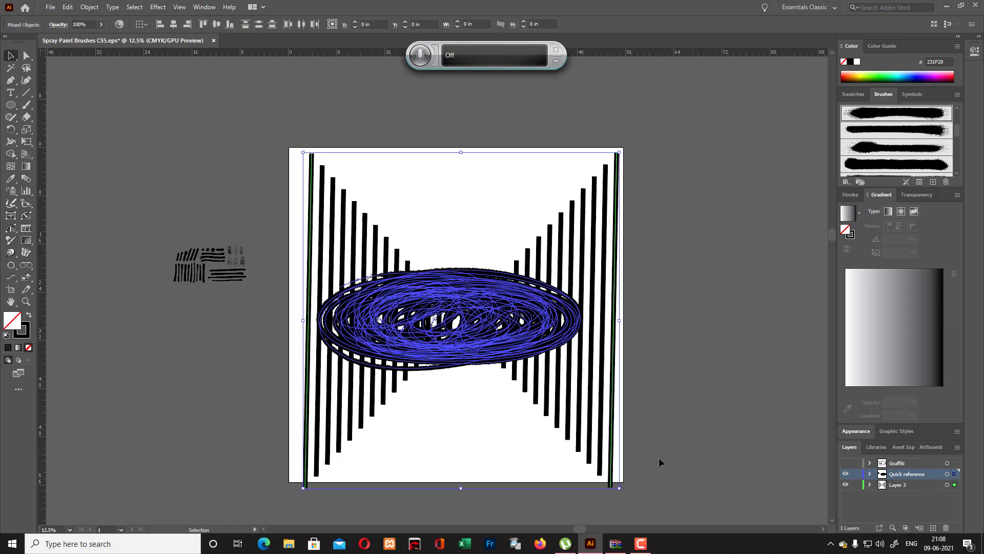
drag(460, 489, 517, 475)
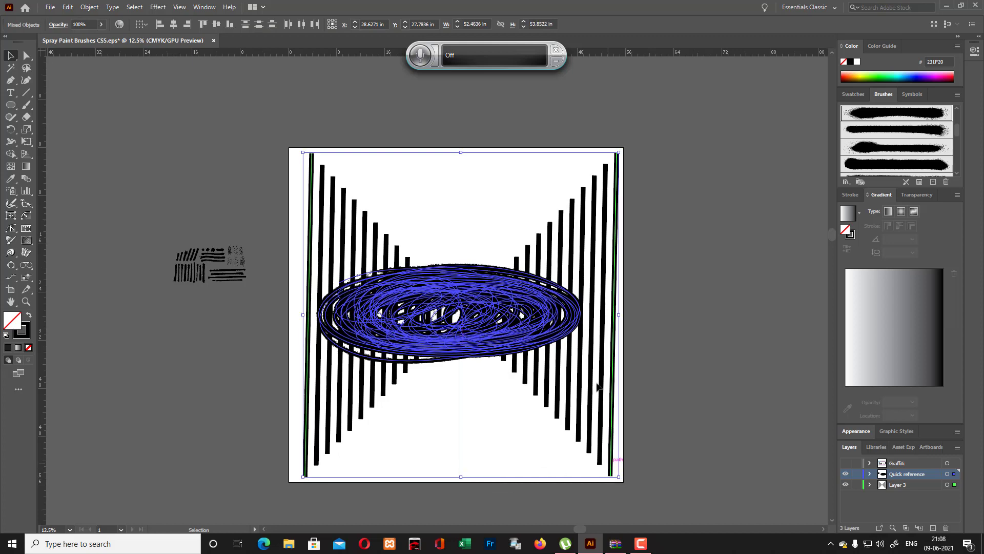
drag(618, 155, 614, 157)
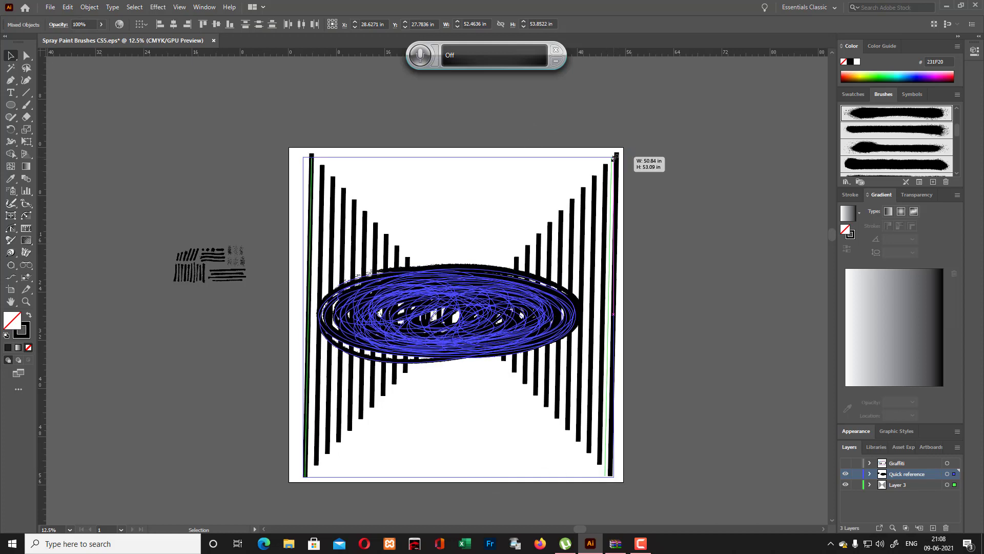
click(677, 244)
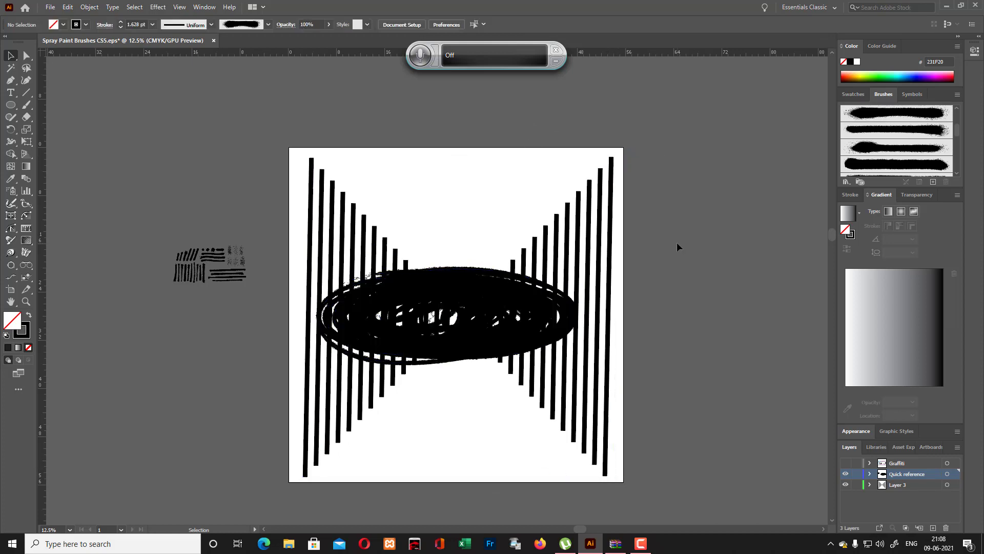
Delete the stretched scribbled oval and select the blended vertical lines
click(463, 305)
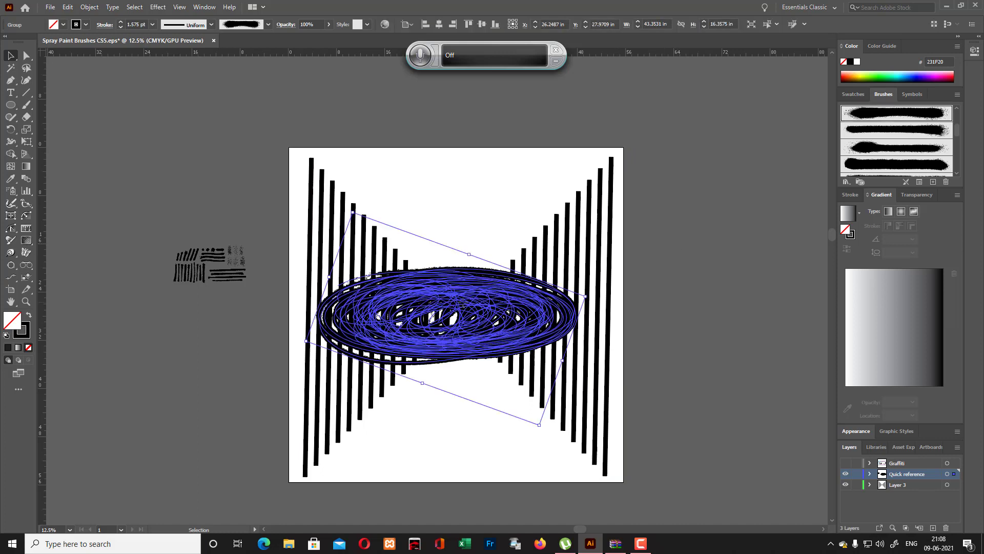
key(Delete)
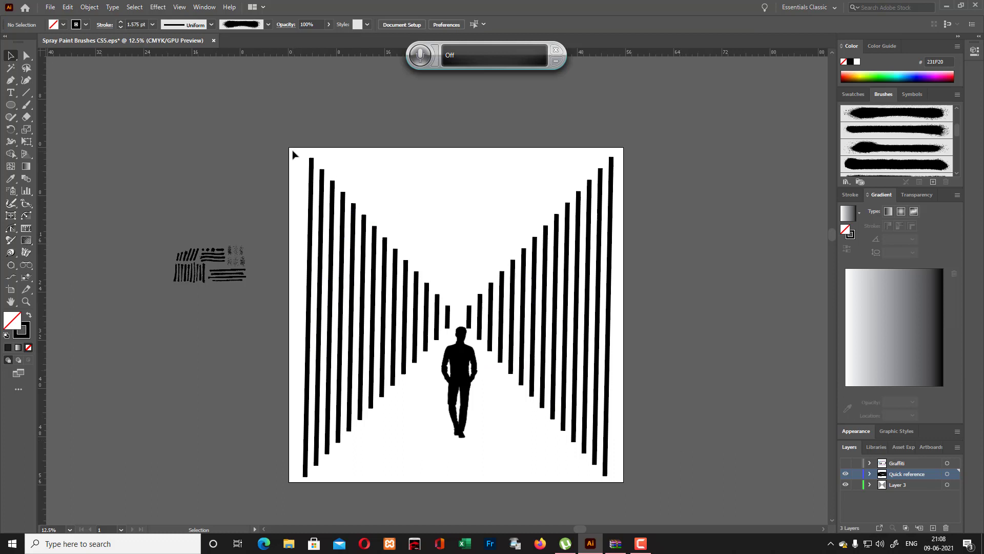
drag(296, 152, 650, 450)
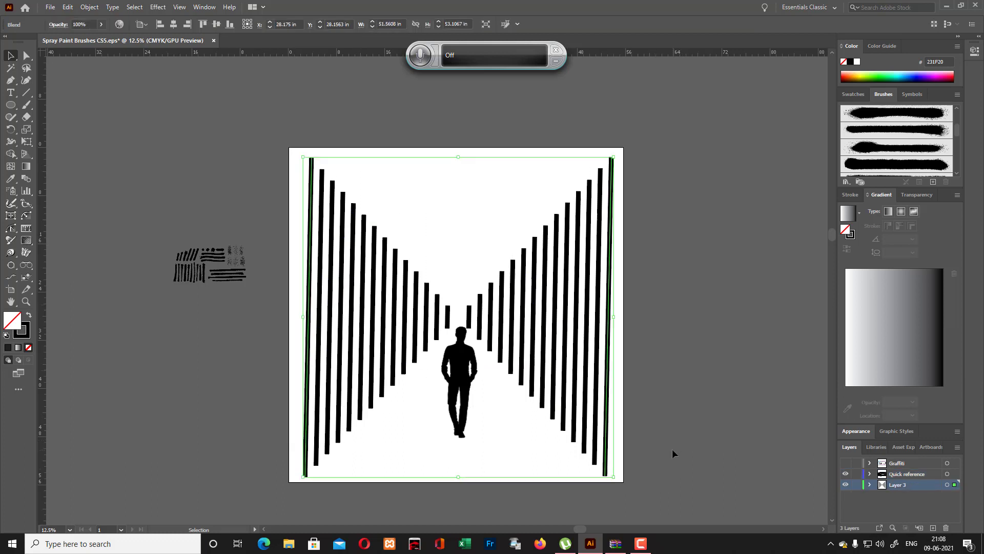
Apply the Spray Paint 5 brush to the blended vertical lines
click(905, 118)
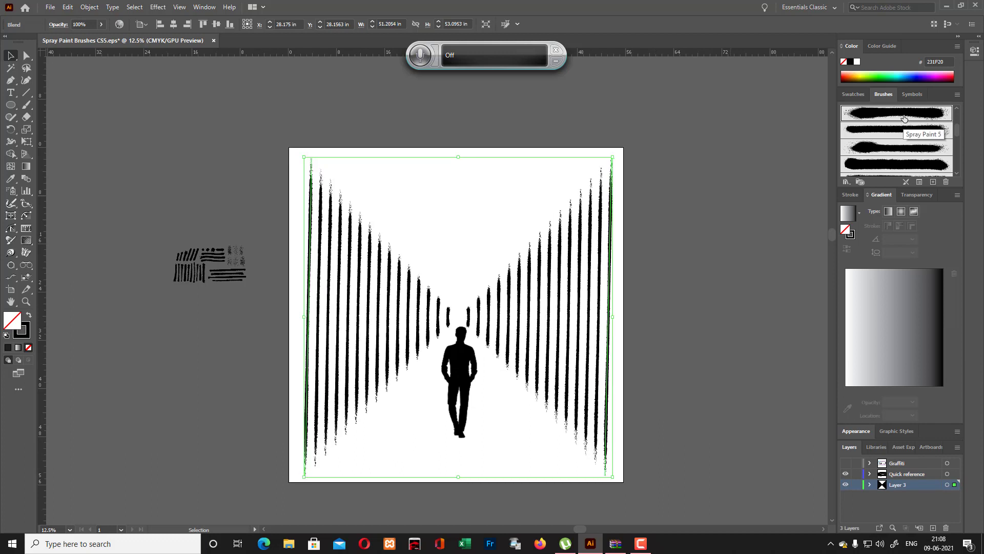
click(671, 266)
click(612, 225)
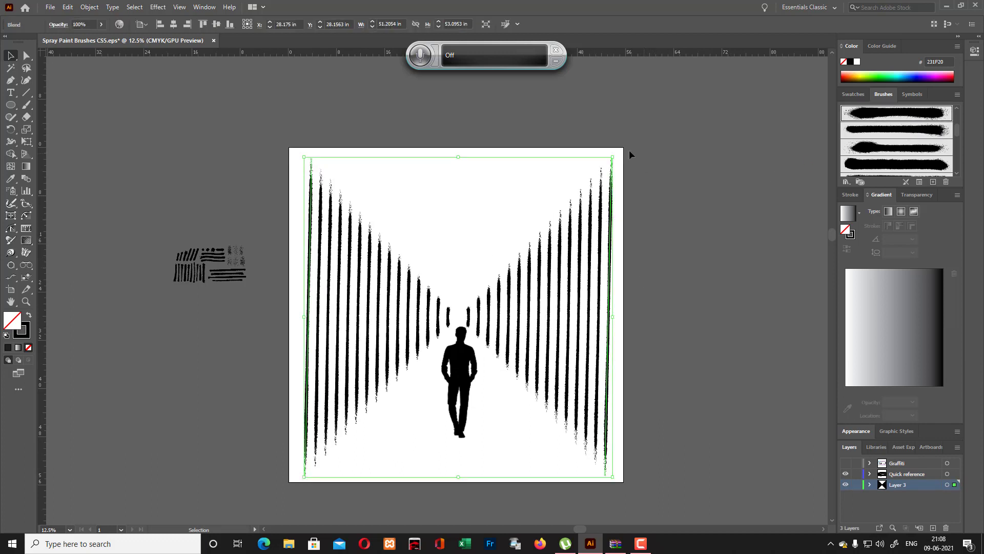
Rotate the brushed vertical lines very slightly and shift them to about X 27.93 in, Y 28.29 in
drag(617, 152, 617, 151)
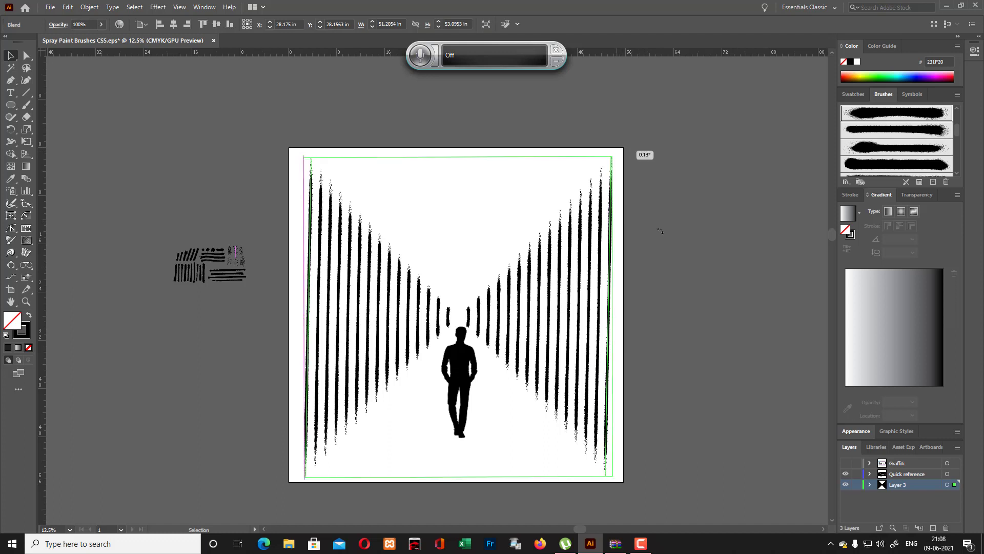
drag(660, 231, 668, 235)
click(679, 245)
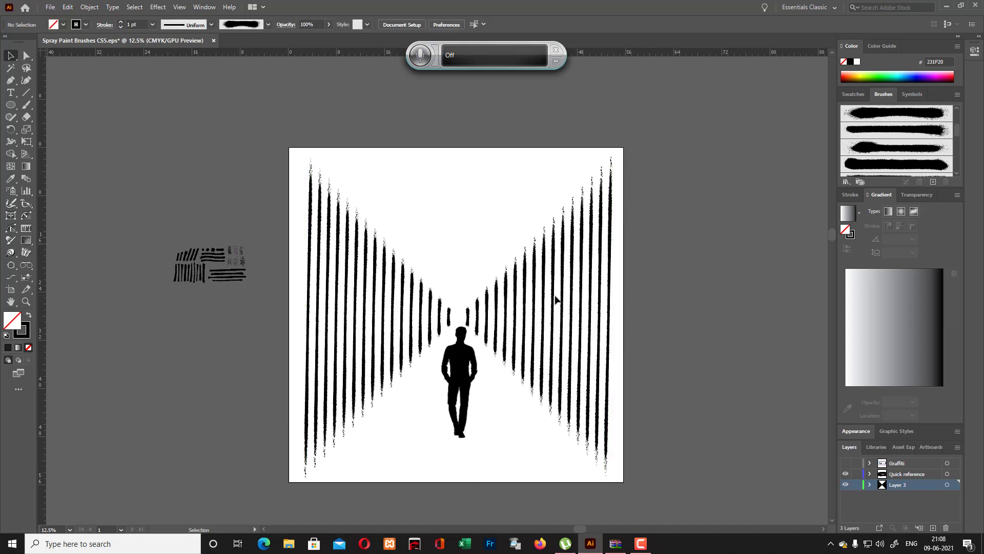
drag(558, 299, 555, 302)
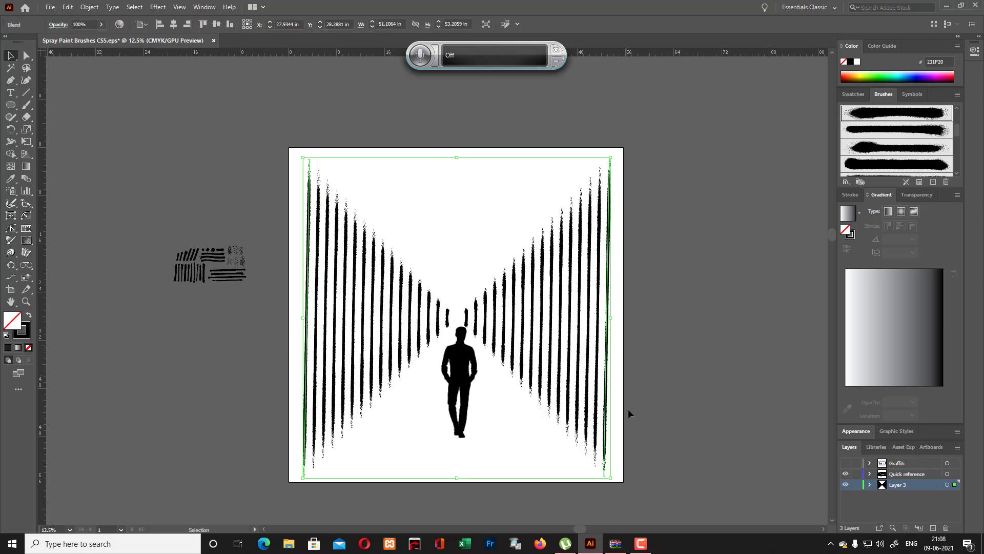
Rotate the vertical lines slightly again, undo the surplus changes and remove the walking man's silhouette from the artboard
drag(618, 479, 619, 478)
key(ctrl+z)
key(ctrl+z)
key(ctrl+z)
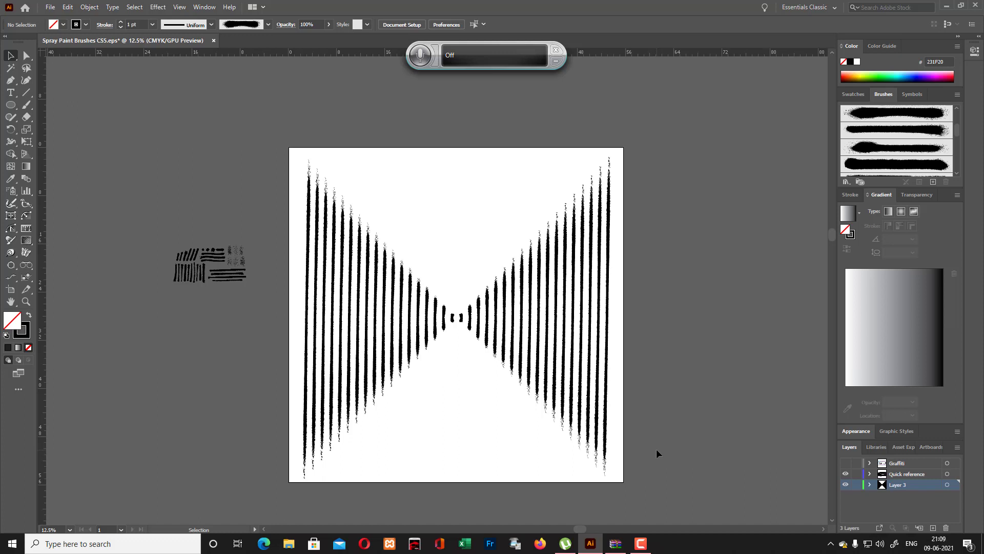
Duplicate the blended lines in place with one copy rotated a quarter turn, so vertical and horizontal lines form concentric squares
click(608, 410)
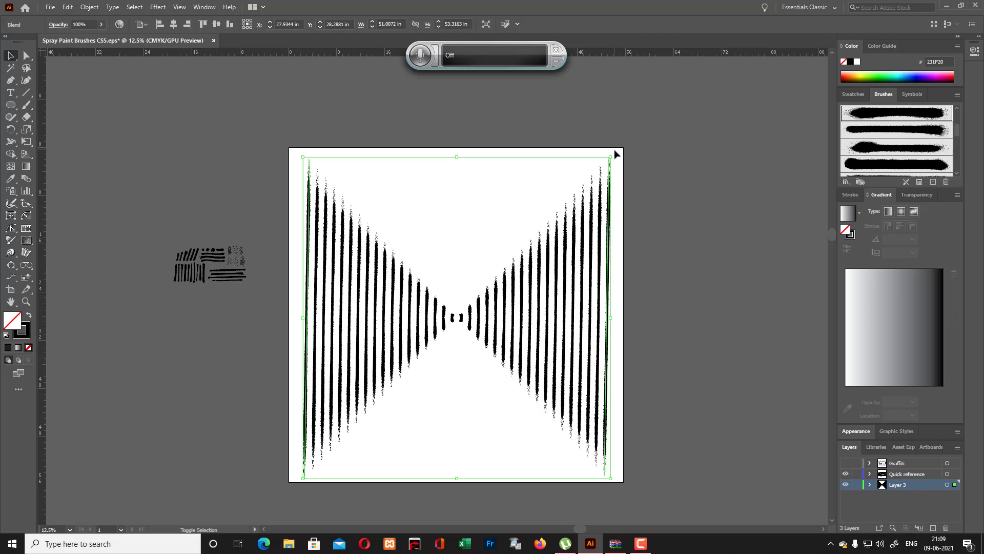
drag(612, 148, 364, 158)
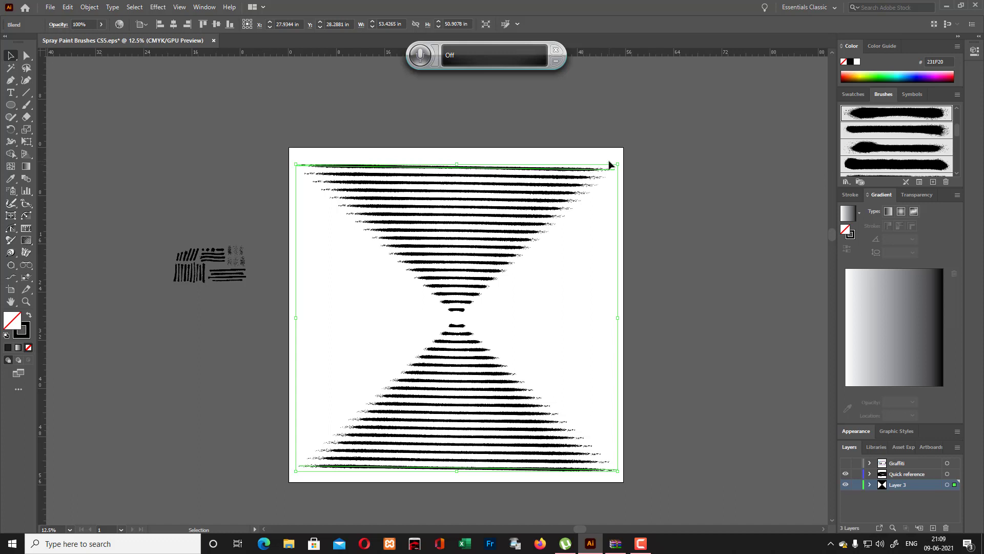
key(a)
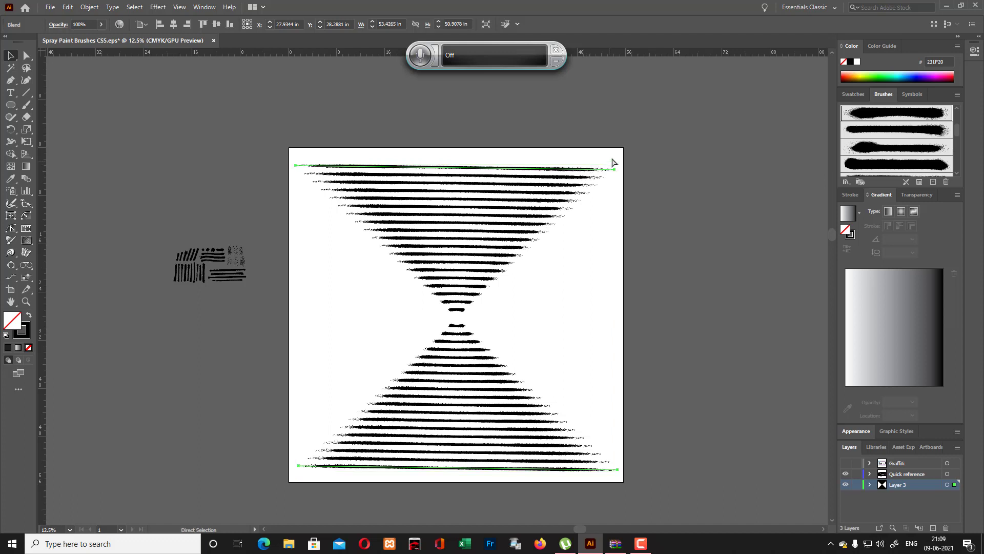
click(617, 168)
key(v)
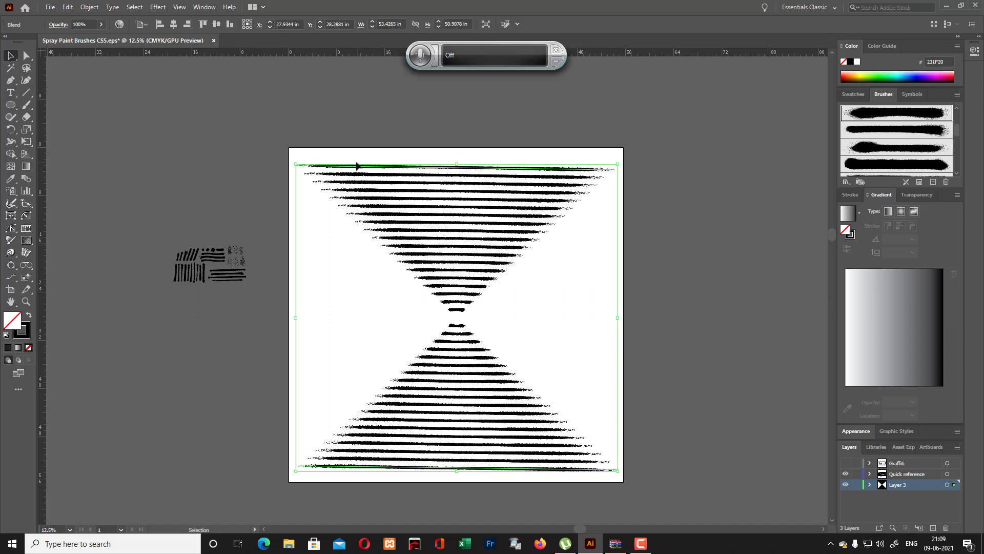
drag(620, 160, 620, 435)
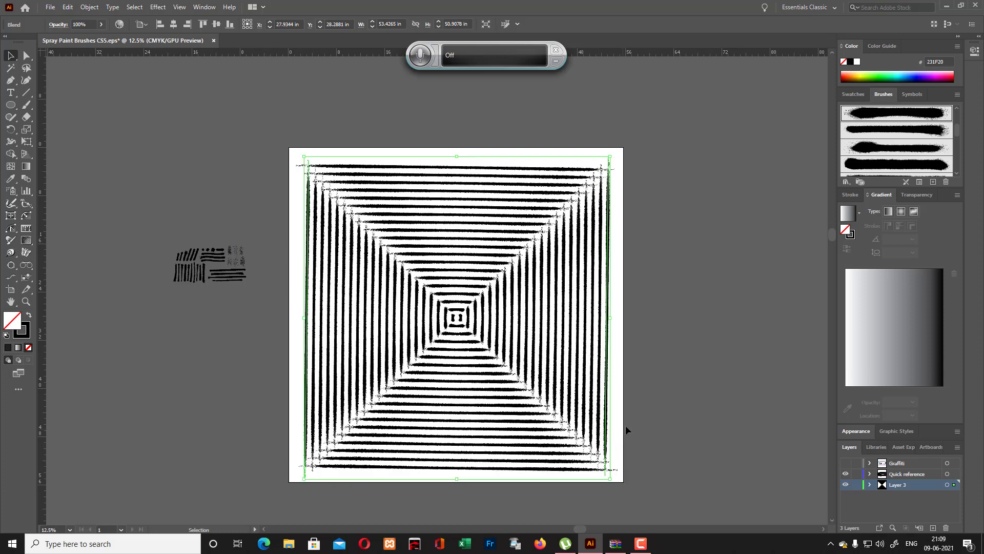
Apply the spray paint brush with one thickened end to both the vertical and horizontal line blends
click(698, 363)
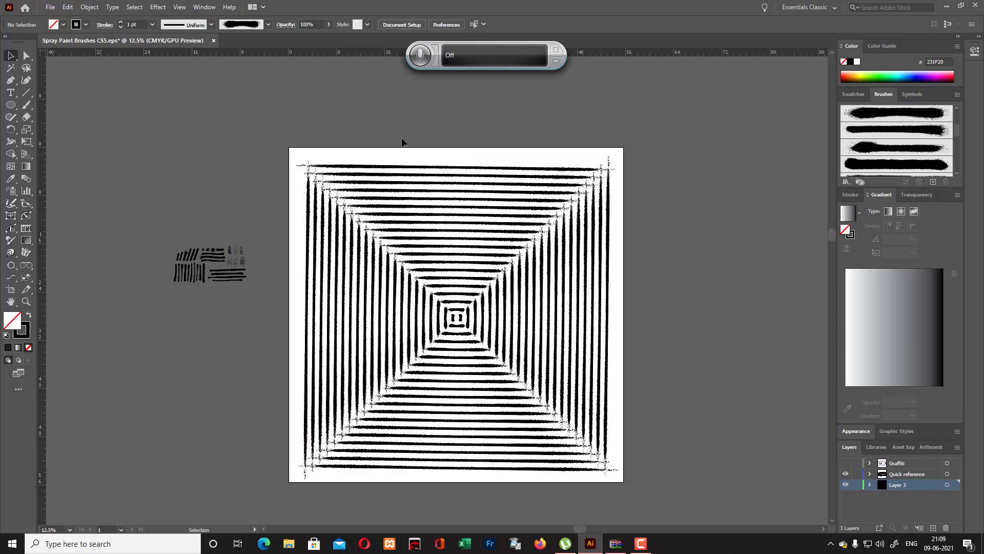
drag(288, 149, 686, 487)
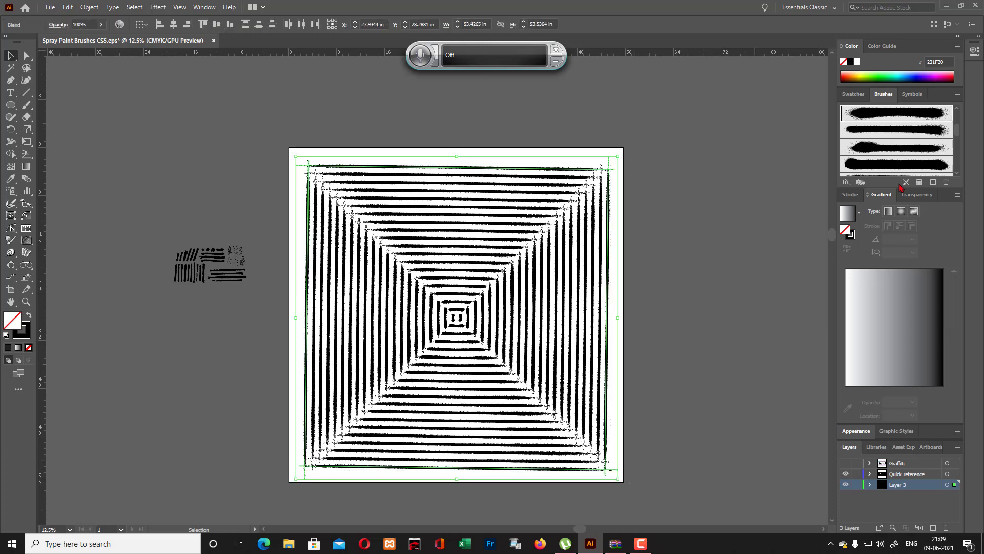
click(908, 153)
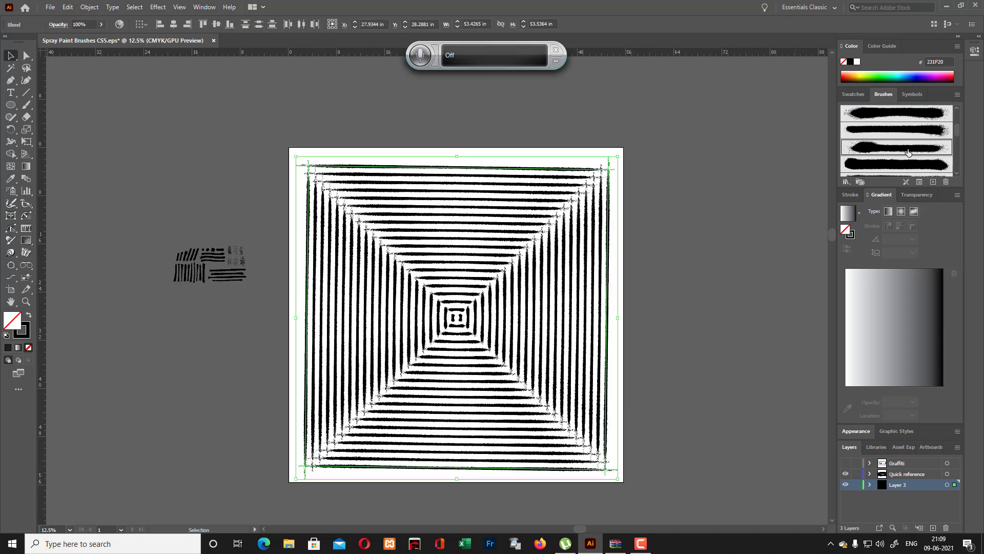
click(691, 230)
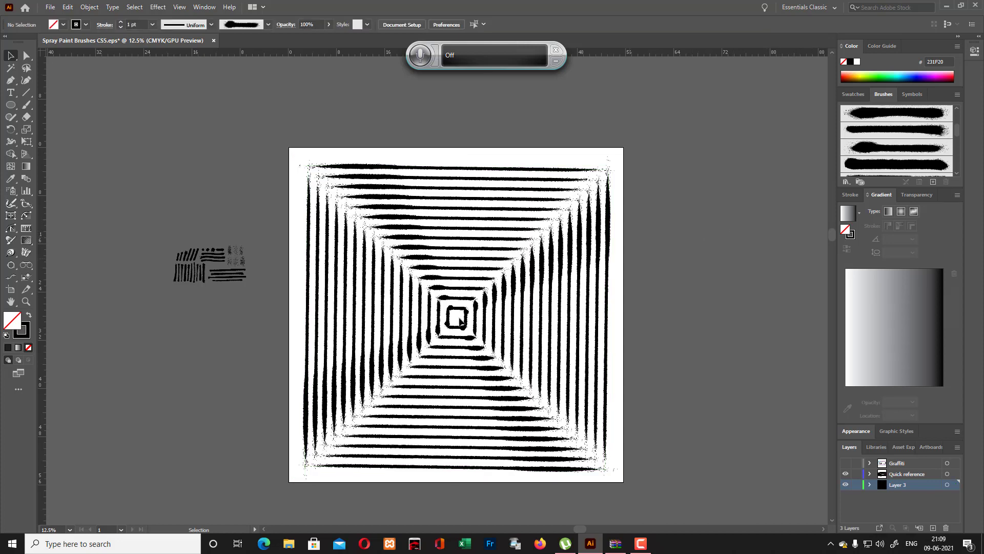
Delete the sample brush strokes beside the artboard and select both overlapping line blends
drag(251, 330, 249, 329)
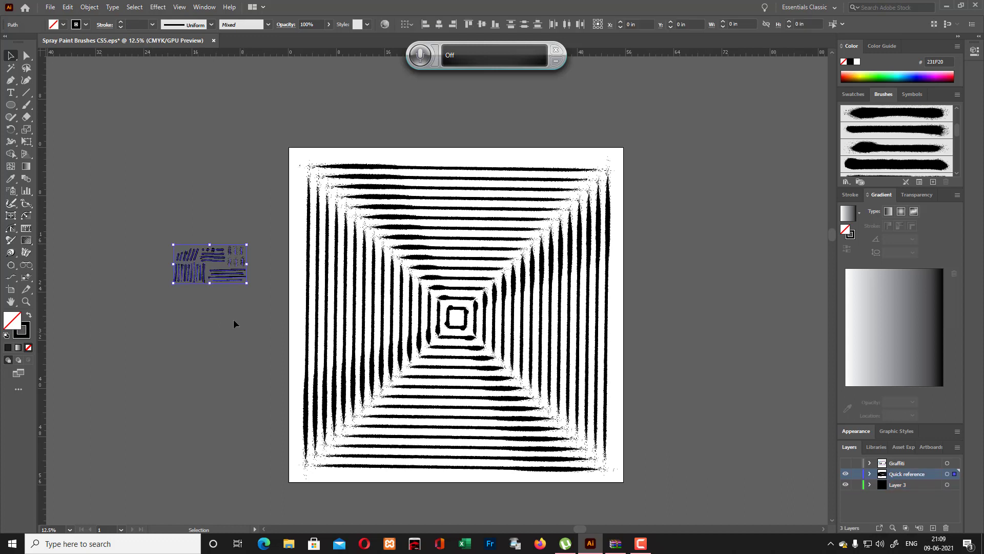
key(Delete)
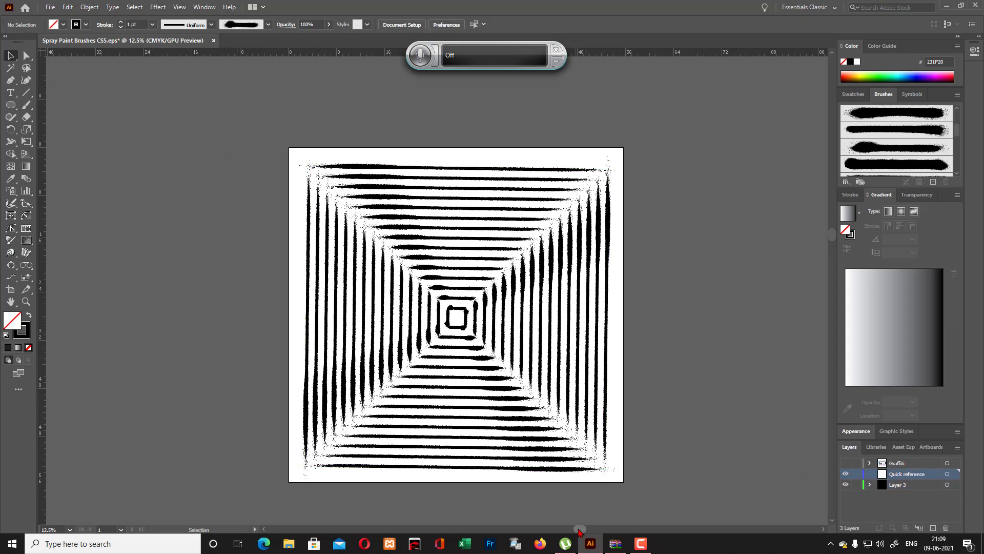
drag(581, 529, 603, 532)
scroll(626, 426, down, 1)
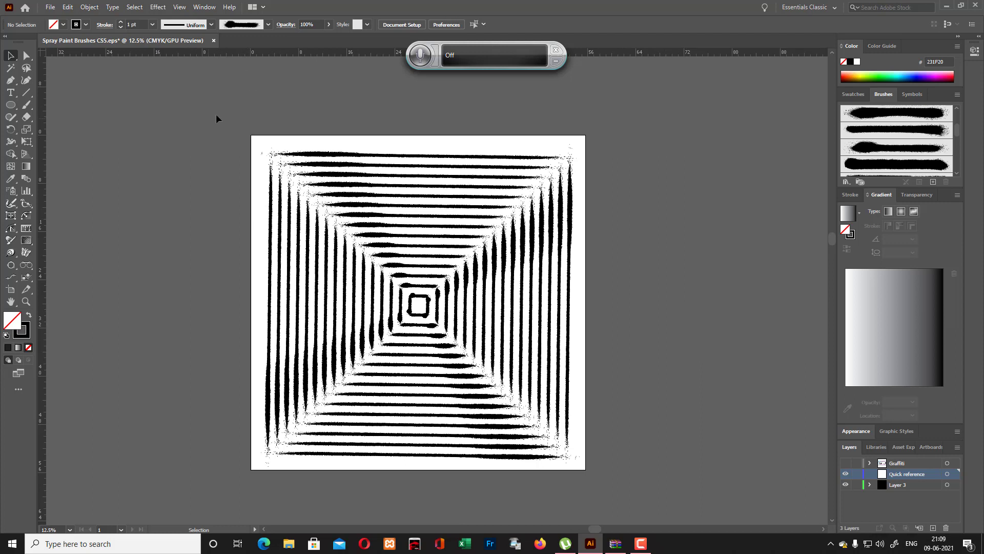
drag(217, 115, 647, 503)
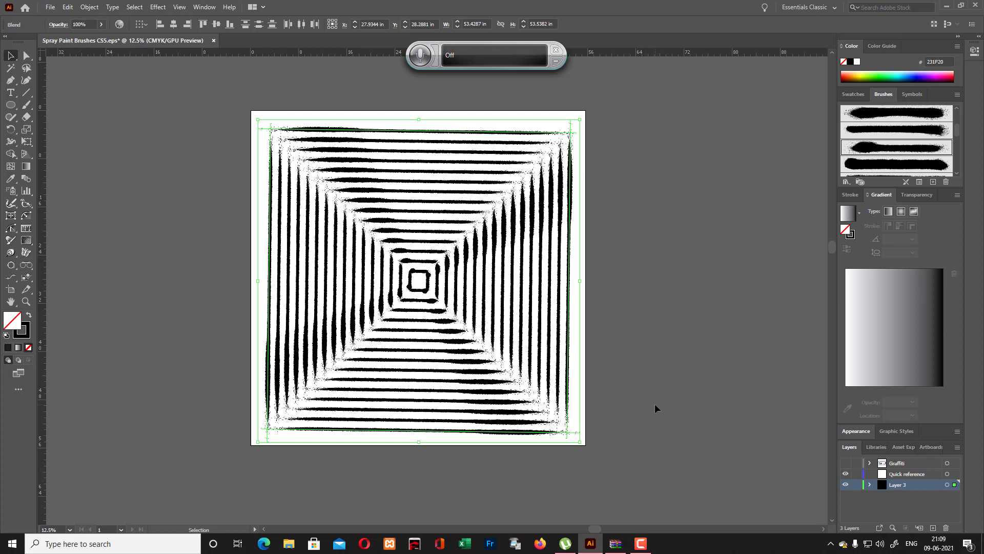